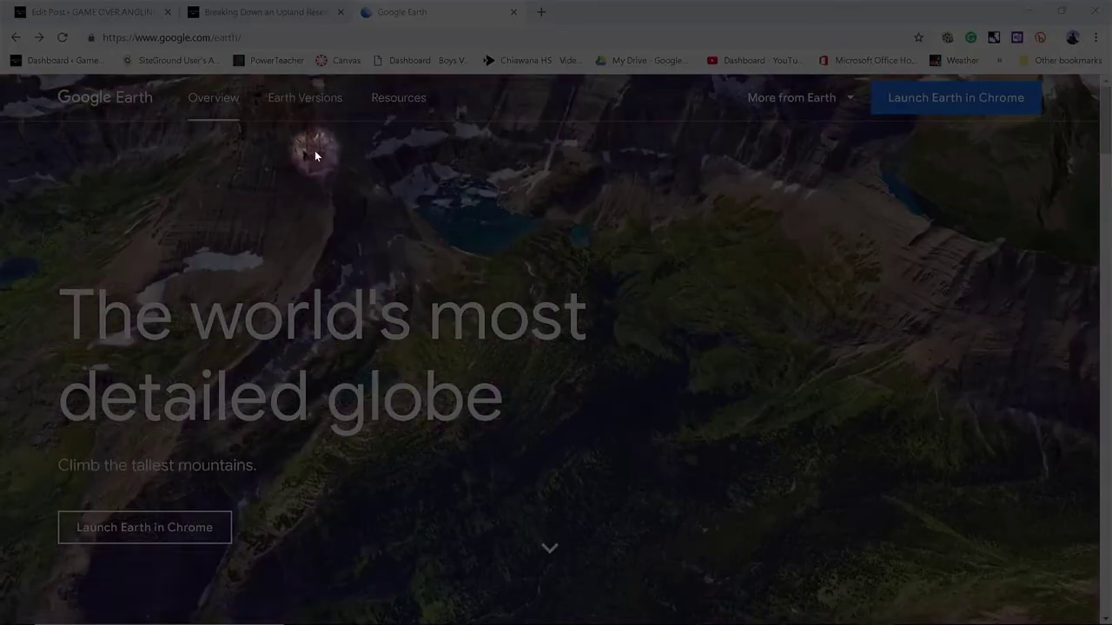
- Find Google Earth Pro on desktop among the Earth versions, accept its terms and download version 7.3
left_click(318, 98)
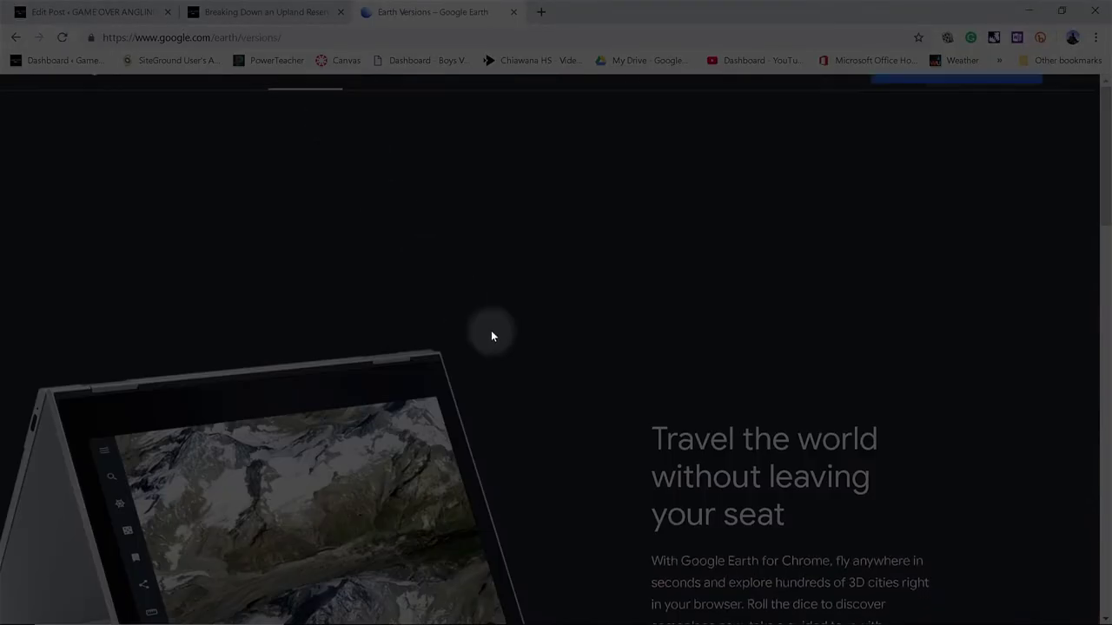
scroll(504, 347, "down", 2)
scroll(514, 358, "down", 10)
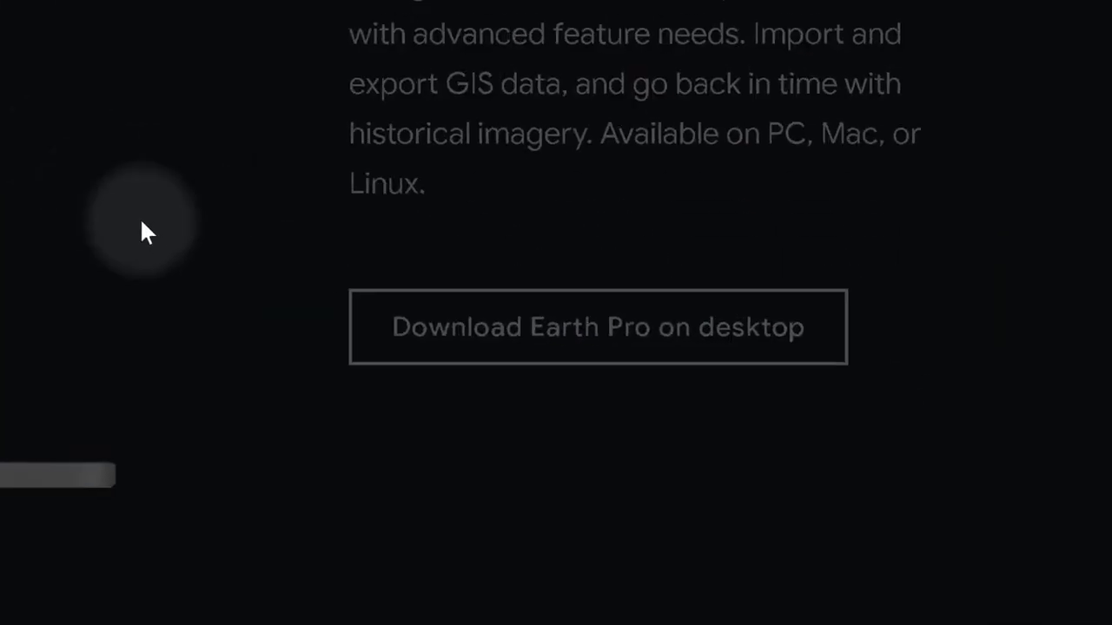
left_click(575, 343)
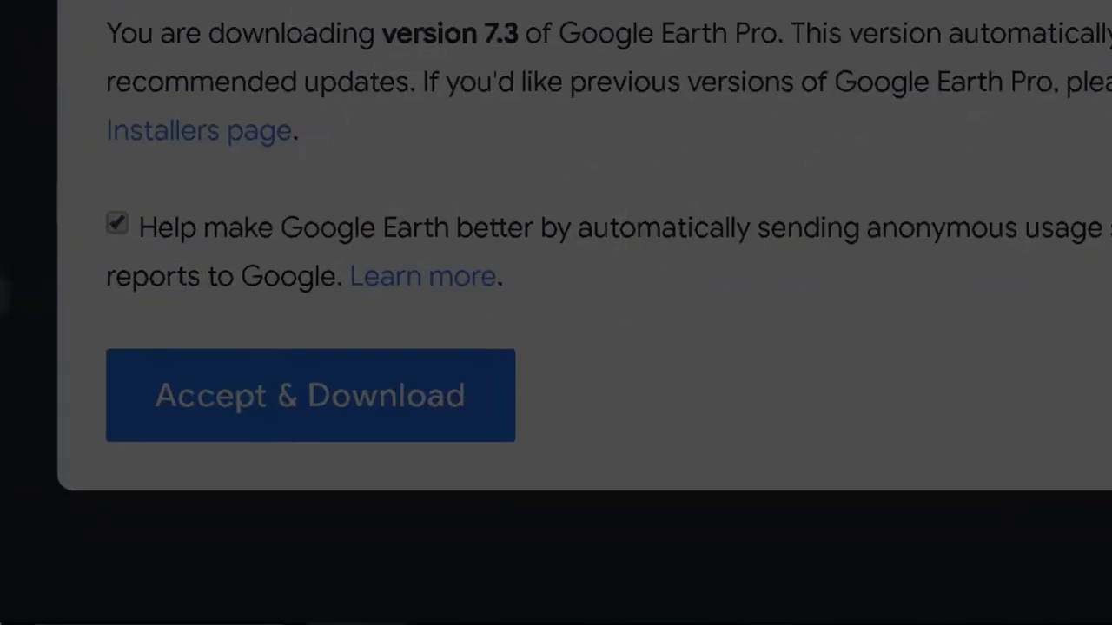
left_click(231, 402)
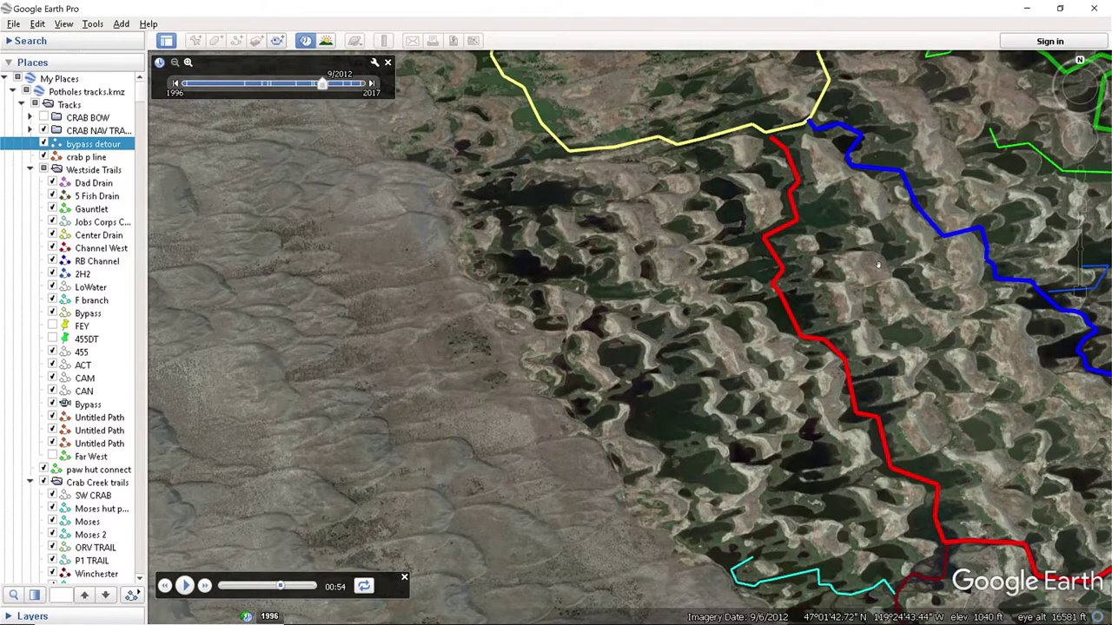
- Centre the red and blue trails on the map and view the area's most recent historical imagery
left_click_drag(878, 265, 616, 318)
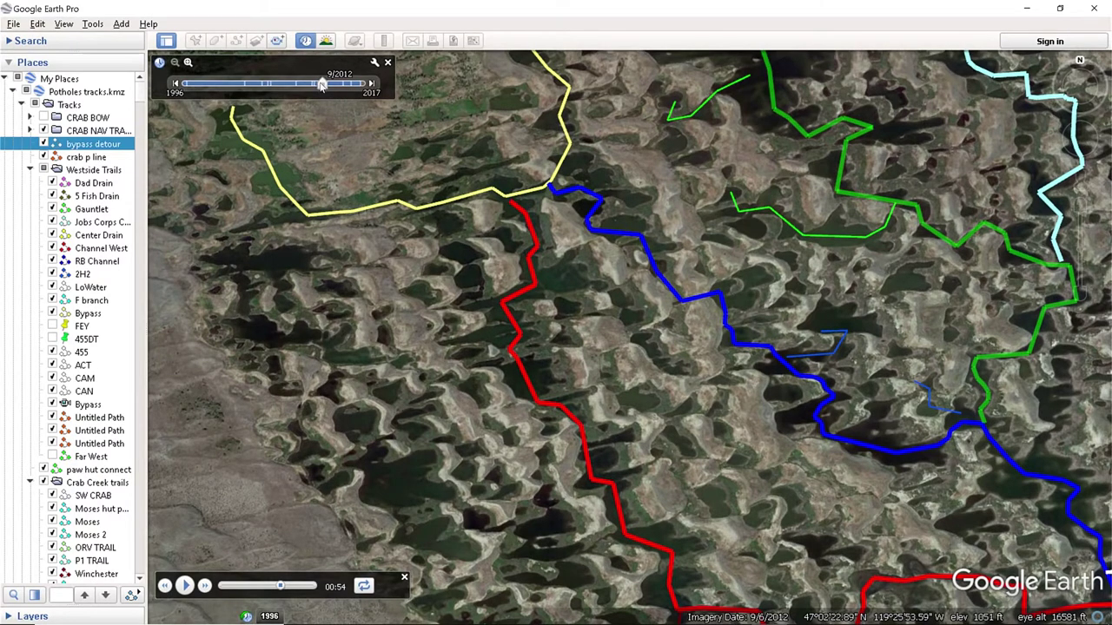
left_click_drag(321, 85, 362, 83)
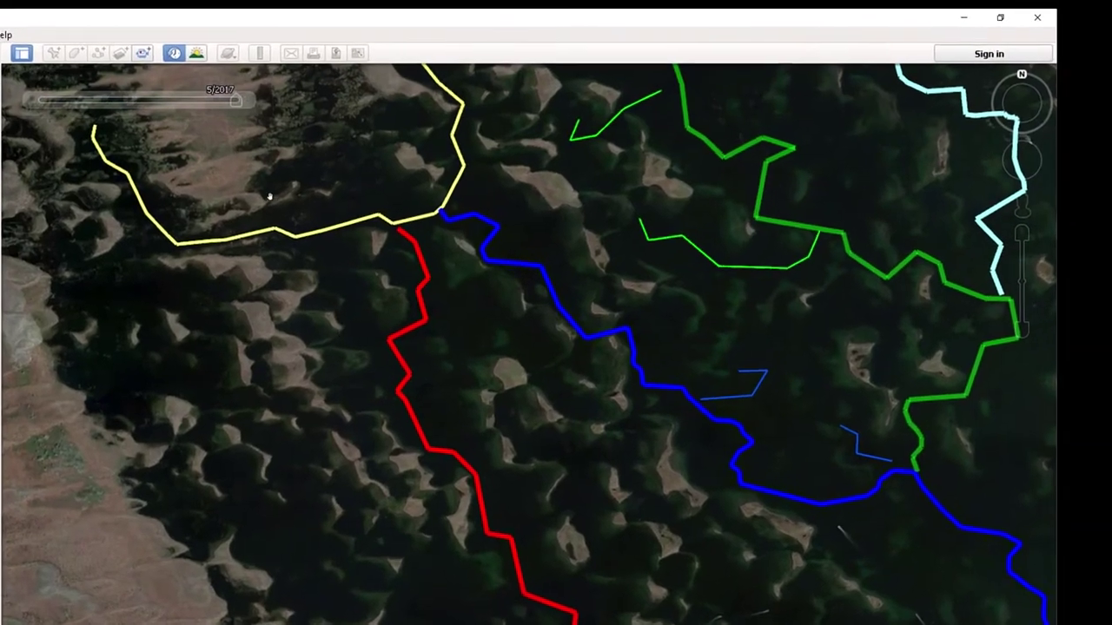
left_click(168, 54)
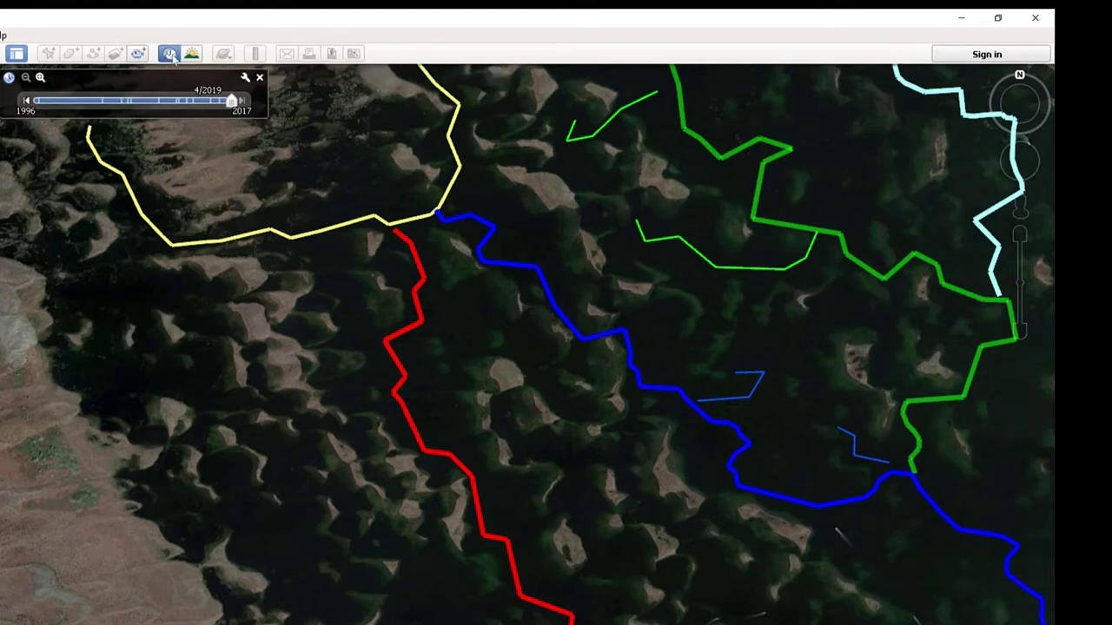
- Step the historical imagery back through the earlier dates to 9/2012
left_click(27, 102)
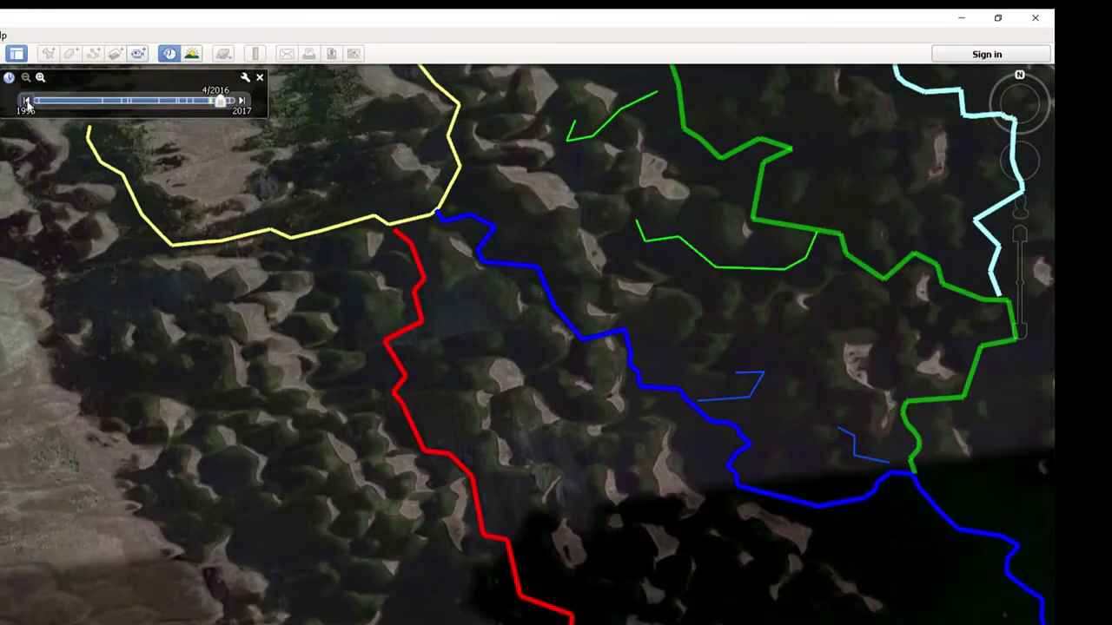
left_click(27, 101)
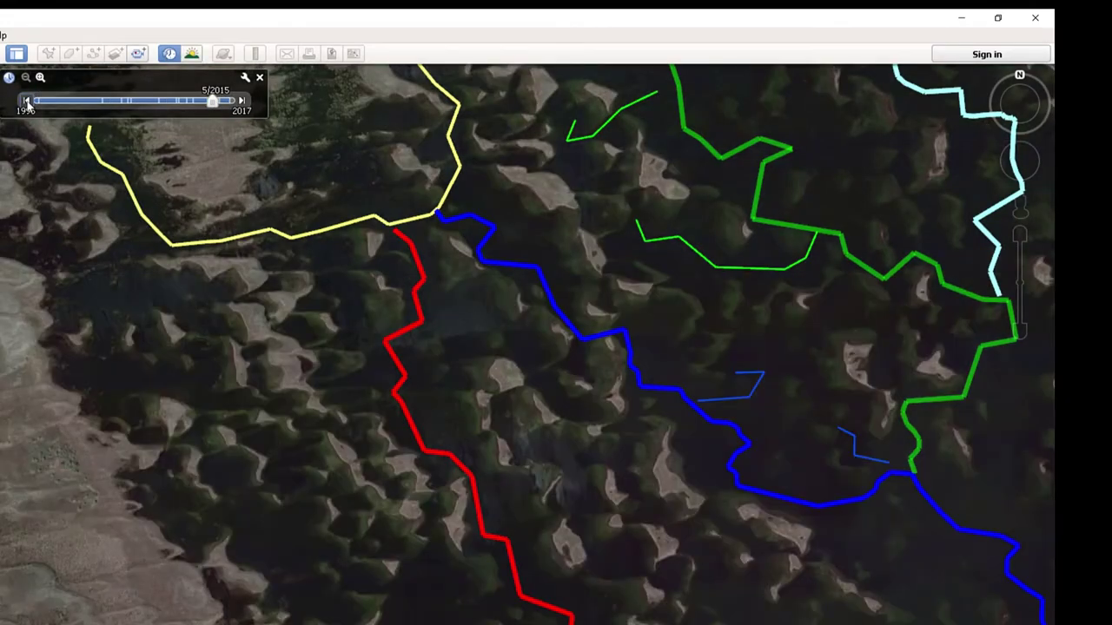
left_click(27, 101)
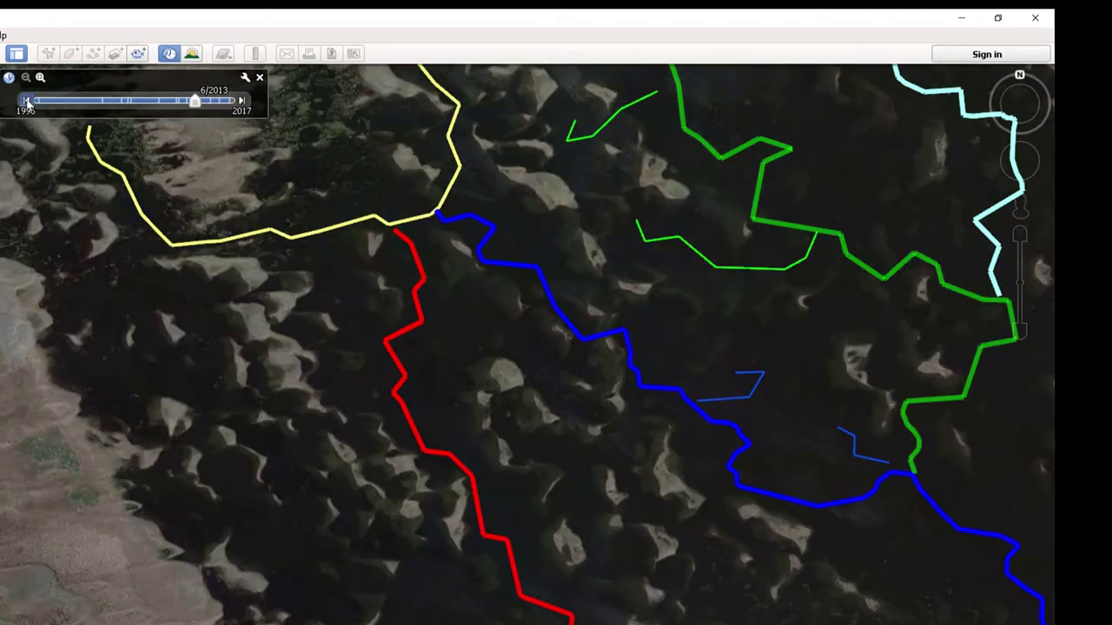
left_click(27, 102)
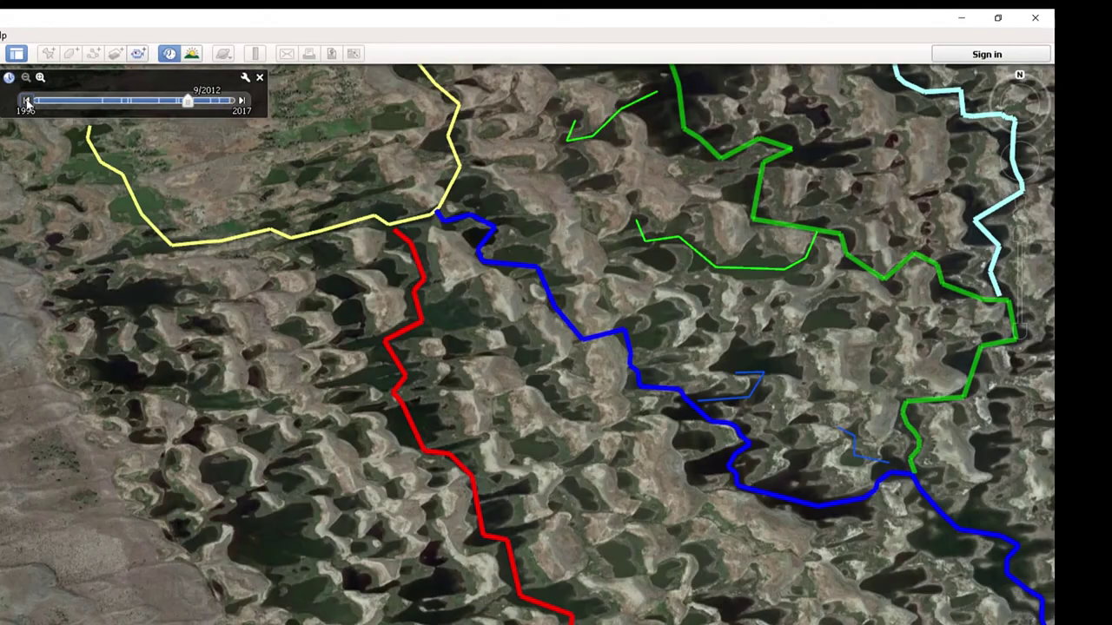
- Examine the ponds west of the red trail, closing in on the large lake just south of the yellow path
left_click_drag(299, 325, 549, 309)
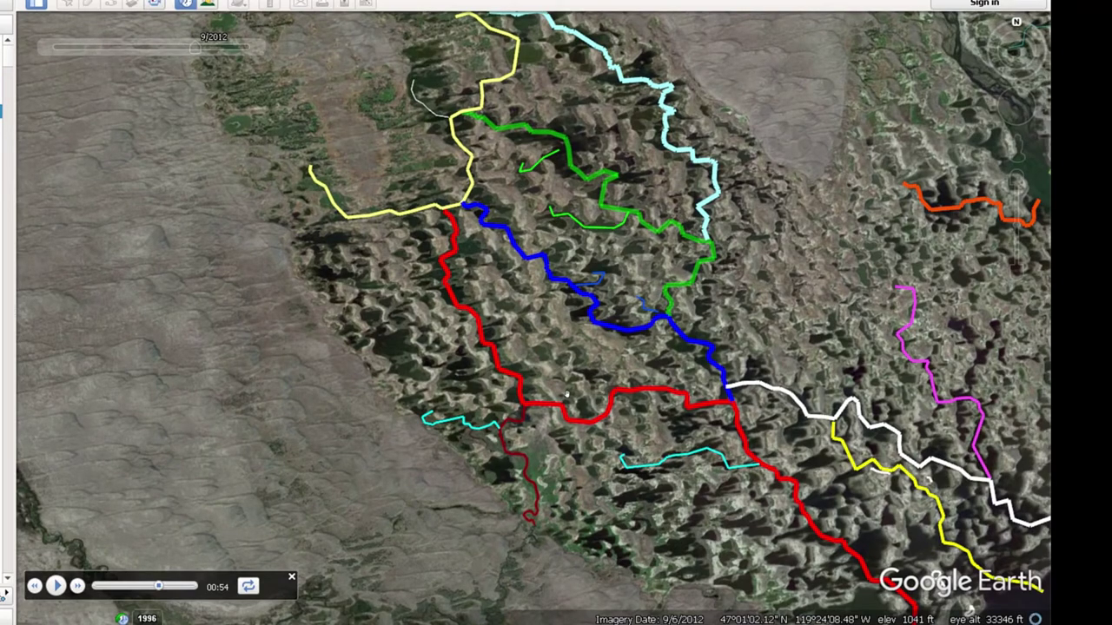
scroll(410, 310, "up", 5)
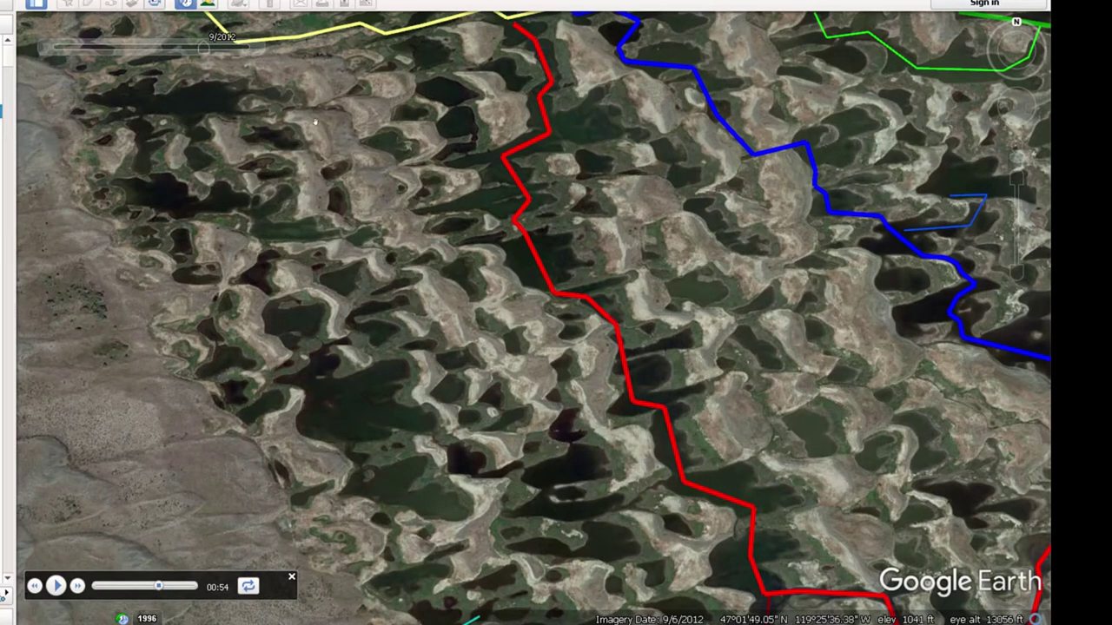
scroll(469, 373, "down", 3)
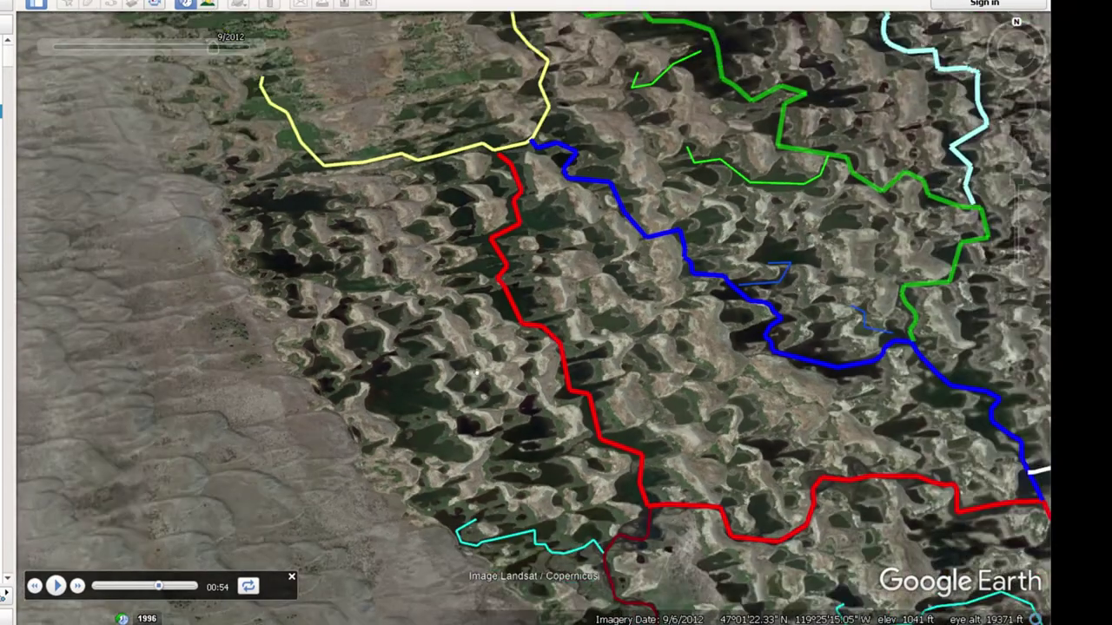
left_click_drag(469, 374, 378, 205)
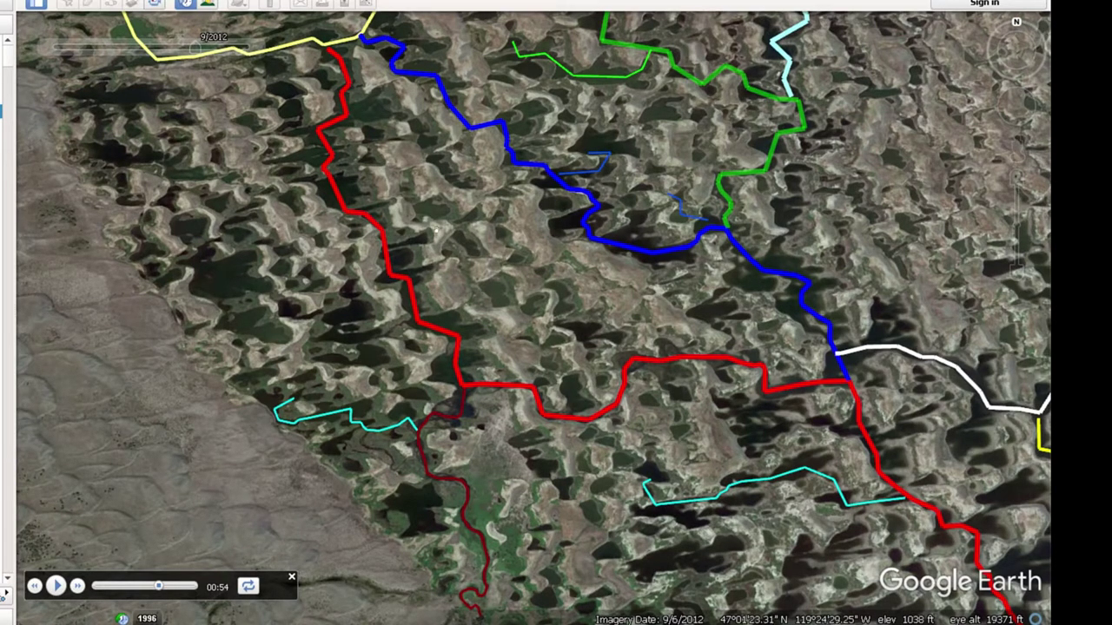
left_click_drag(120, 77, 224, 103)
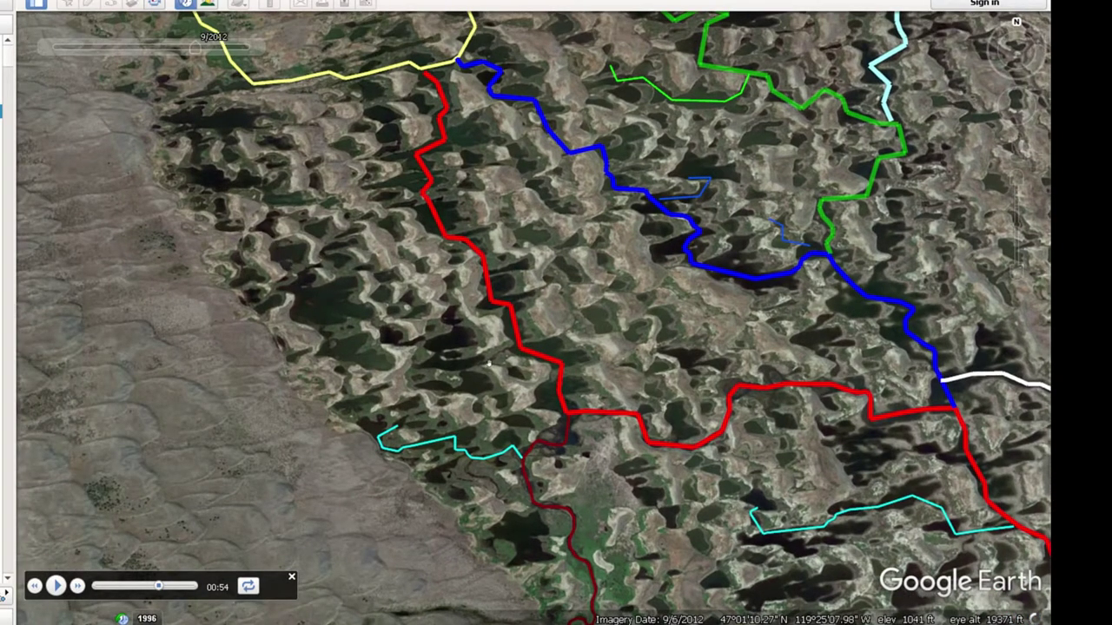
left_click_drag(232, 153, 425, 295)
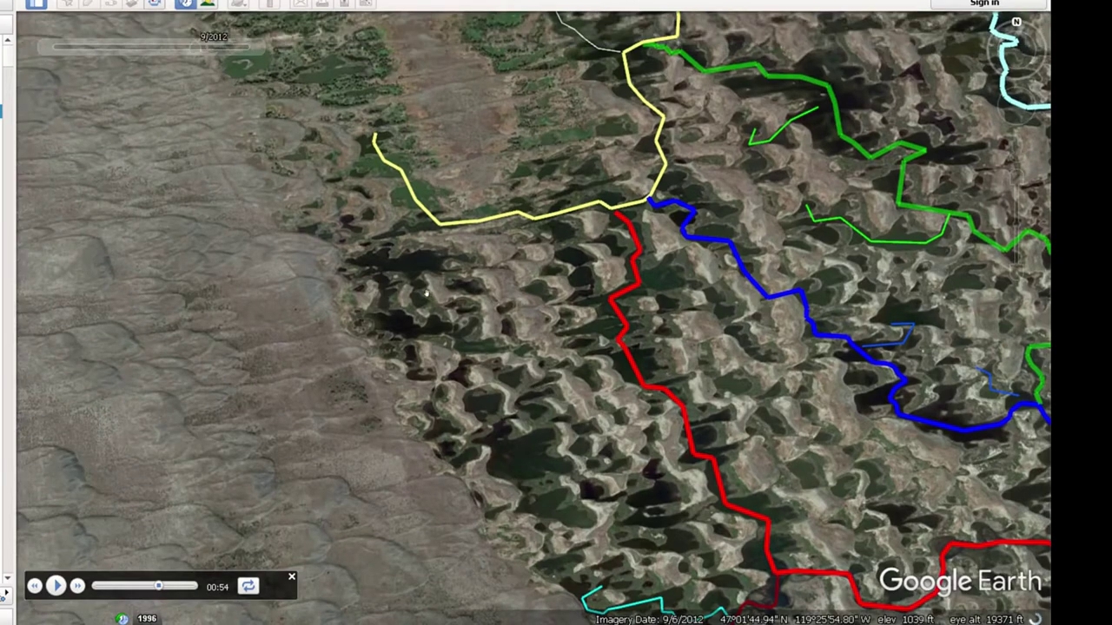
scroll(425, 295, "up", 5)
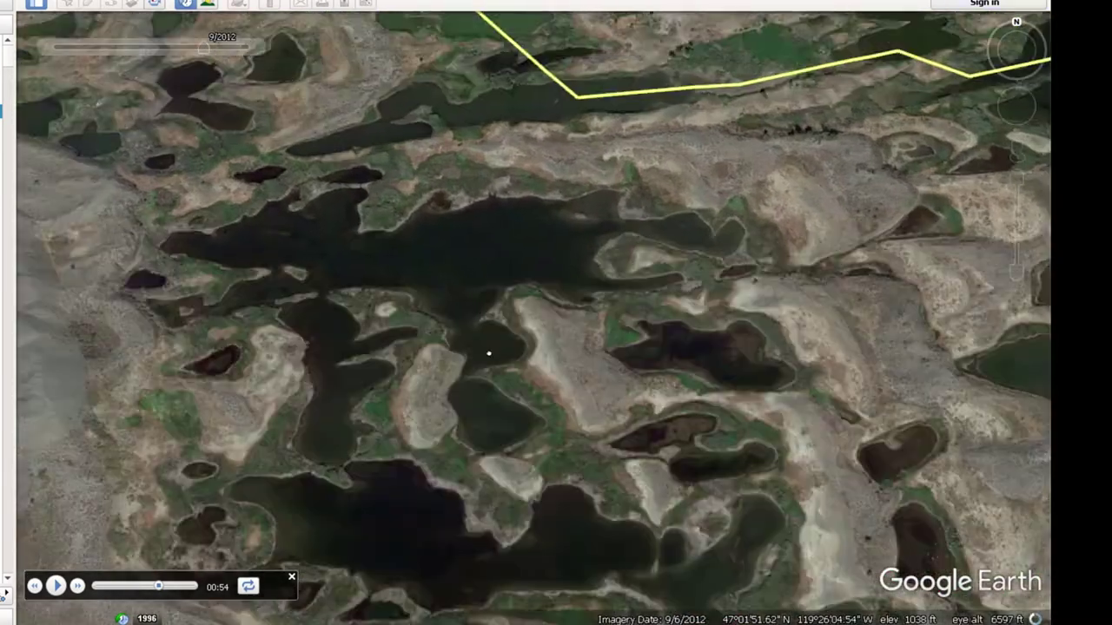
left_click_drag(489, 354, 516, 373)
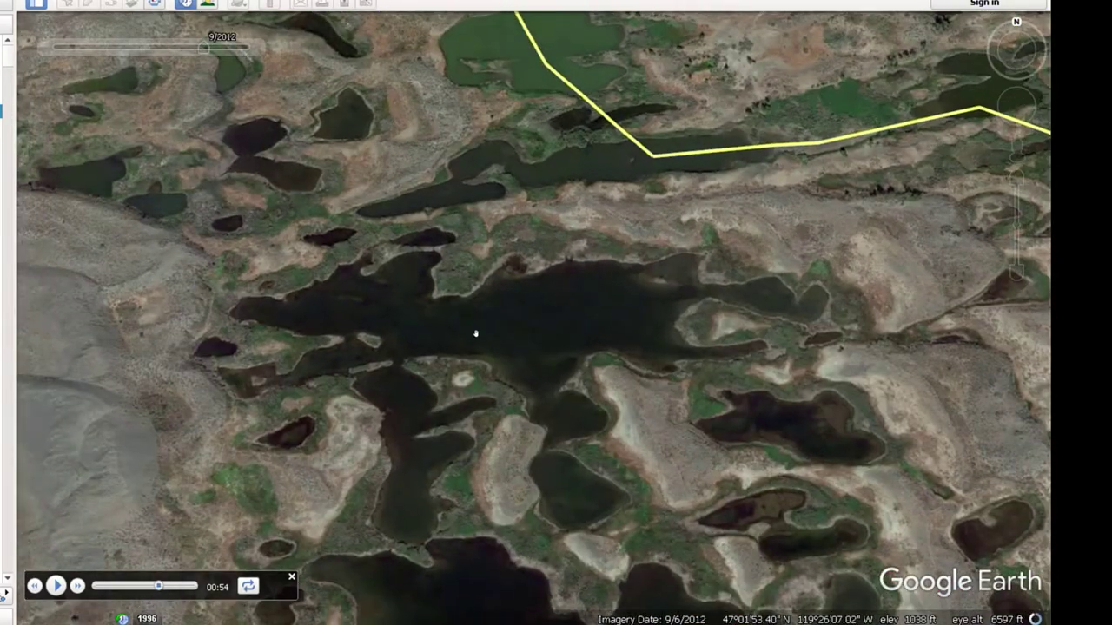
scroll(476, 333, "up", 1)
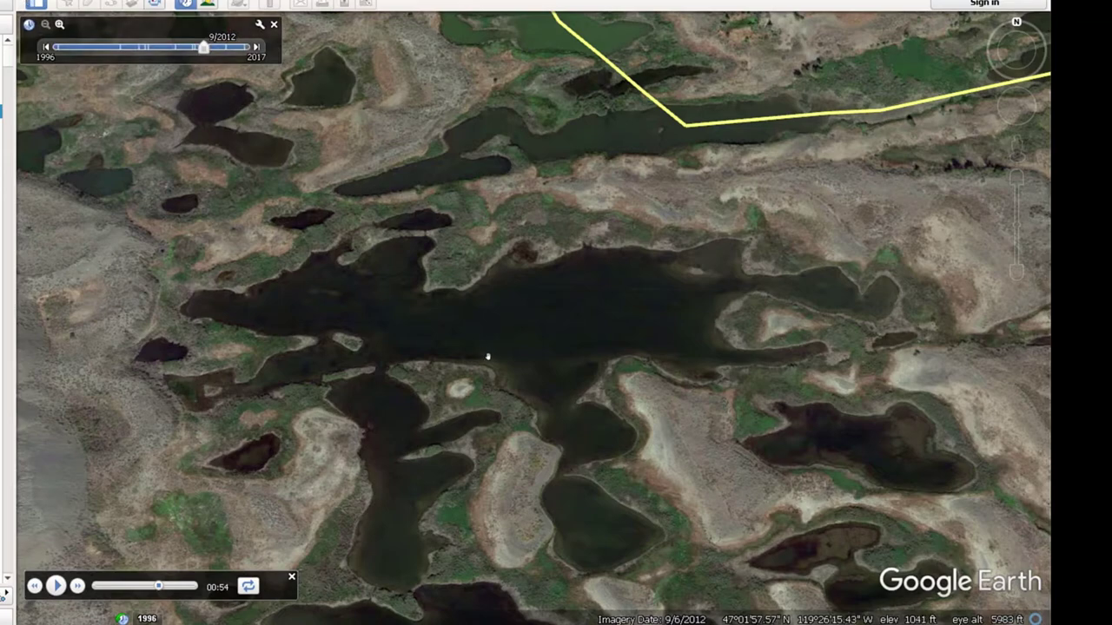
scroll(489, 356, "up", 1)
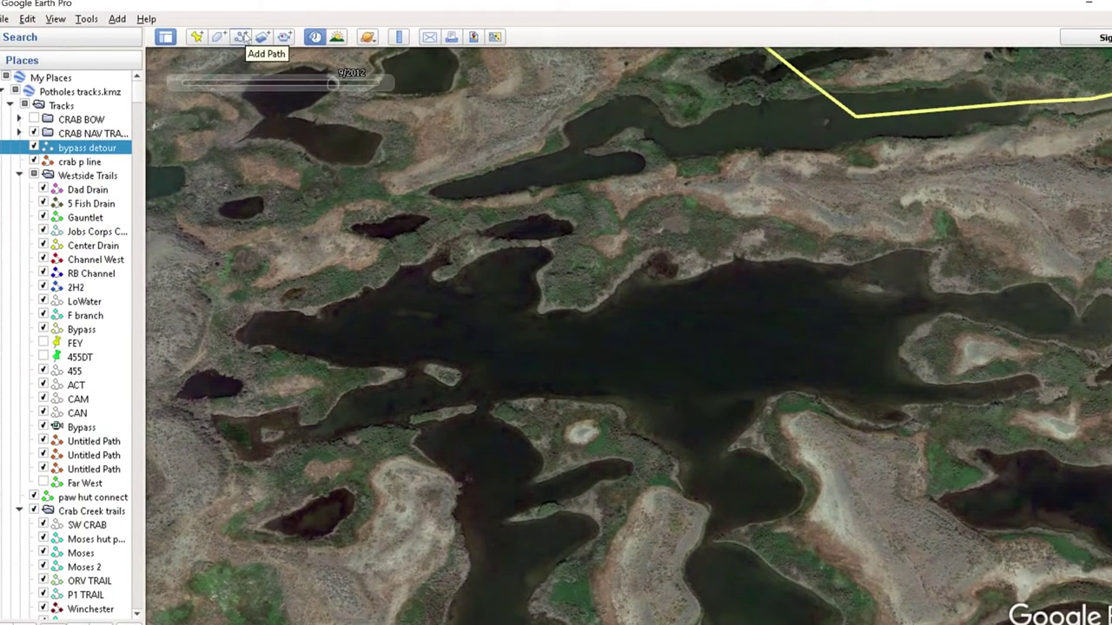
- Start a new path named Far West, show its line style settings and move the dialog clear of the lake
left_click(242, 37)
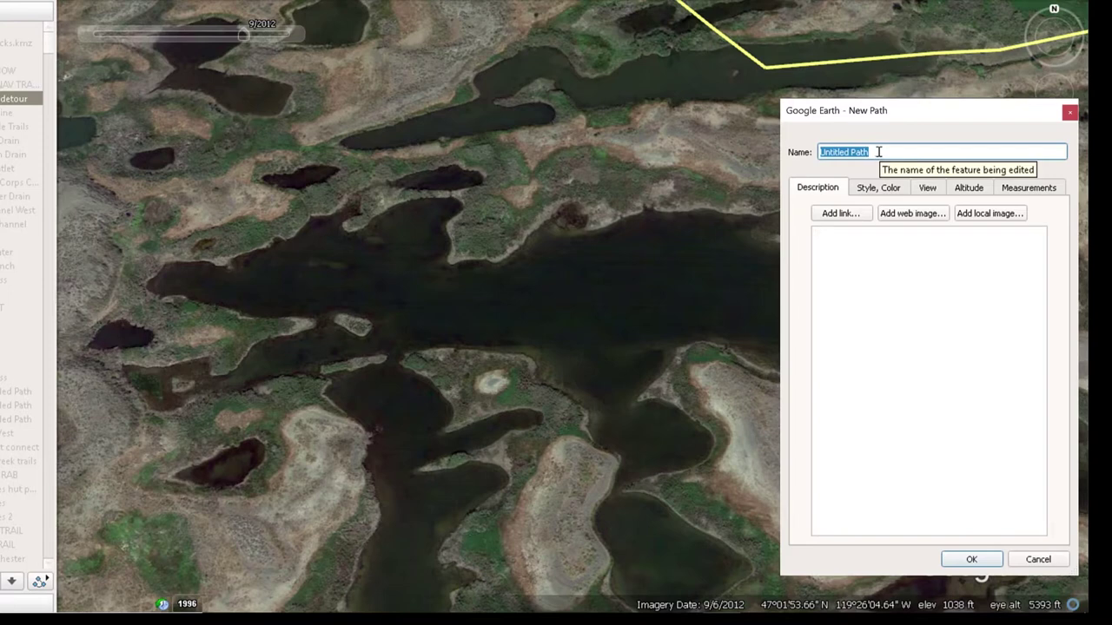
type("Far West")
left_click(876, 188)
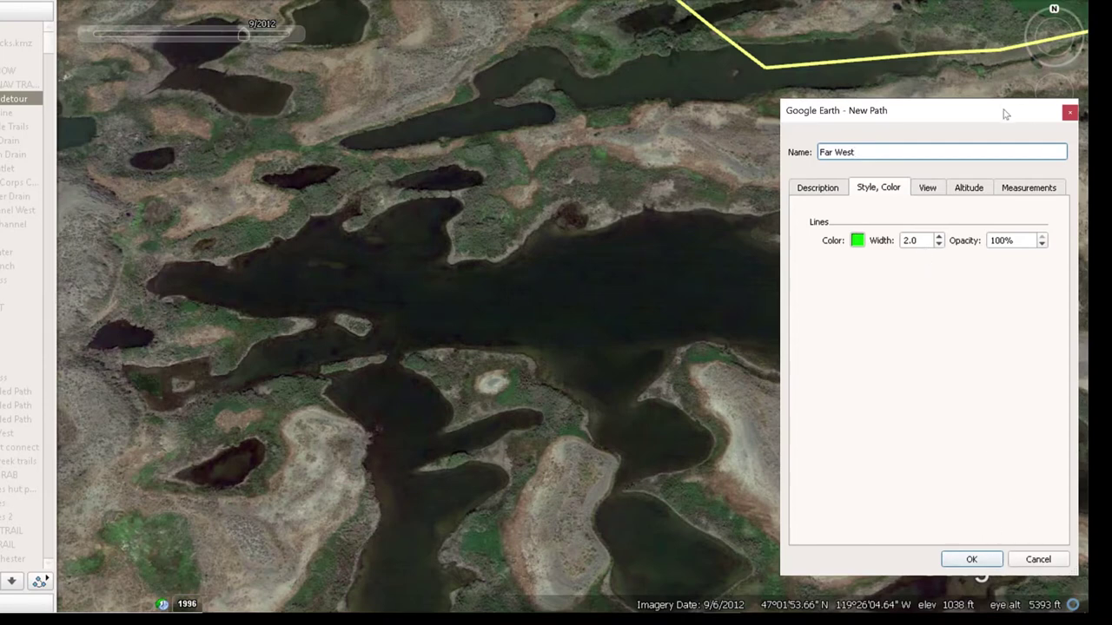
left_click_drag(1013, 117, 1049, 118)
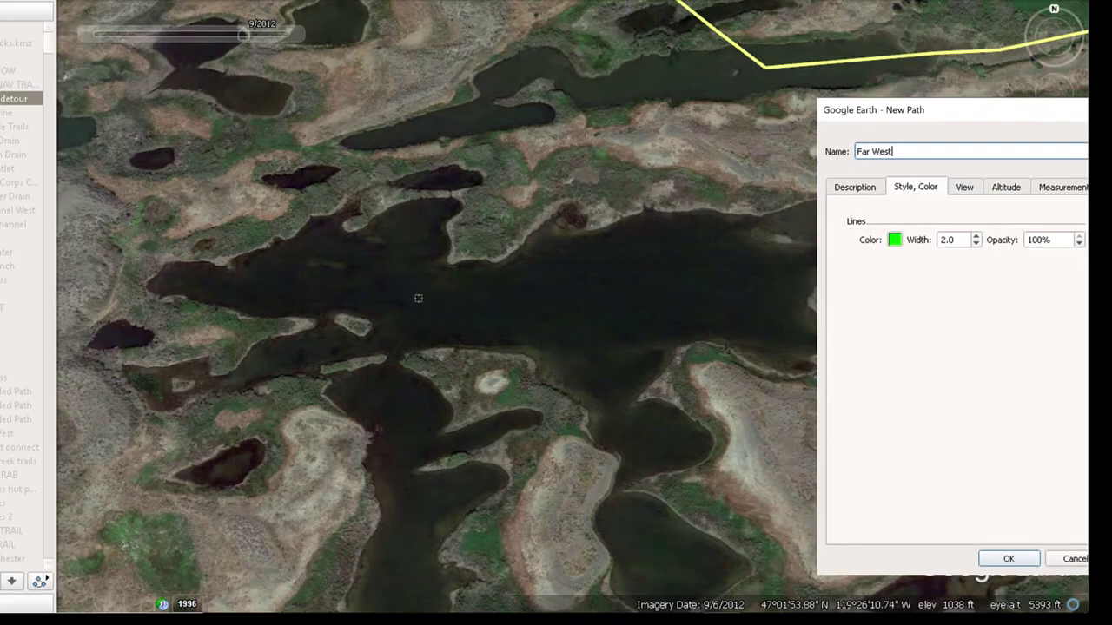
- Place the path's first three points from the large lake through its southwest opening to the south end of the narrow pond
scroll(418, 298, "up", 2)
scroll(418, 298, "up", 1)
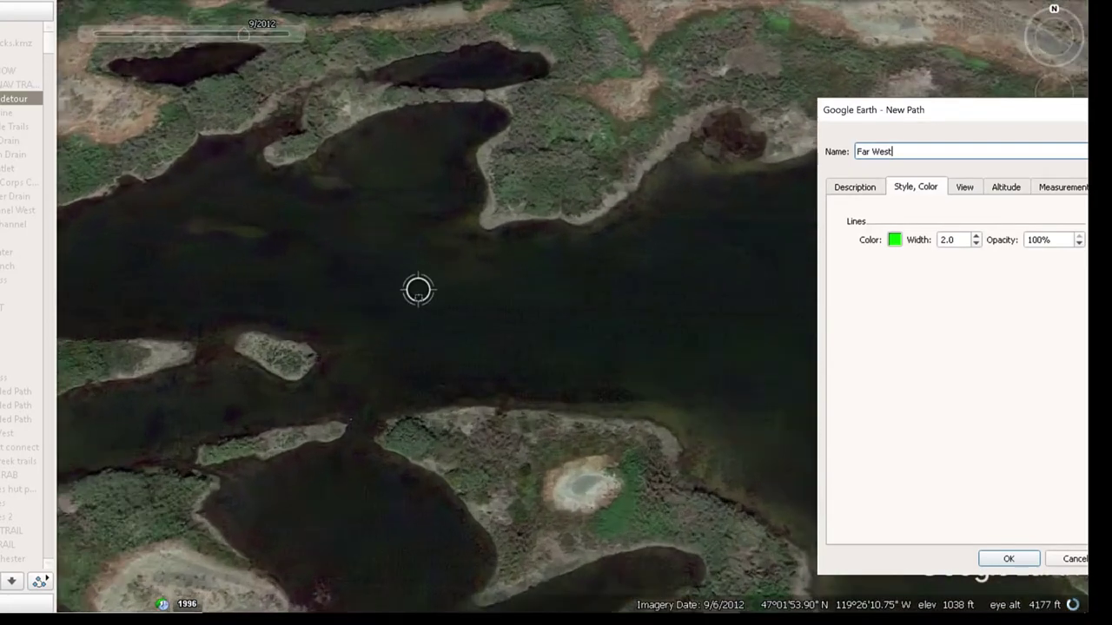
scroll(418, 298, "down", 1)
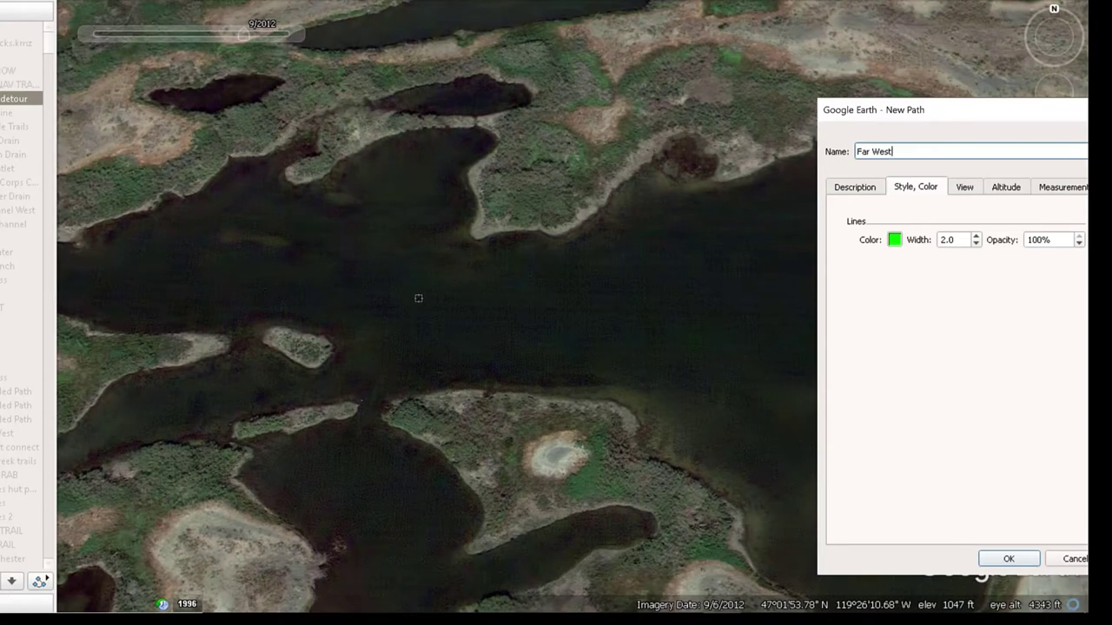
scroll(418, 298, "down", 2)
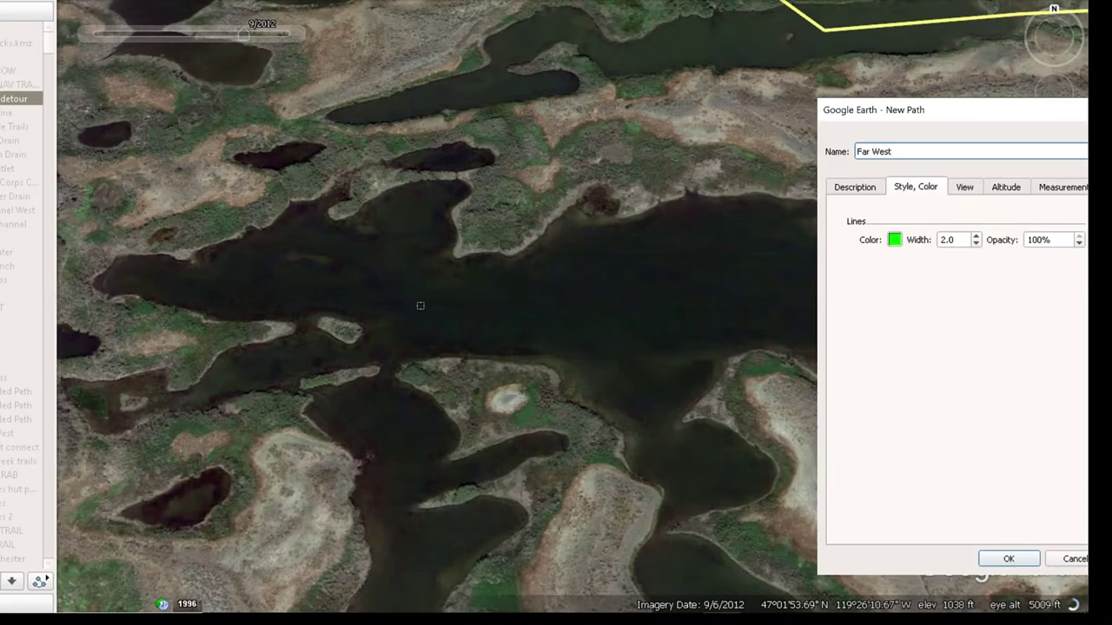
scroll(419, 305, "down", 1)
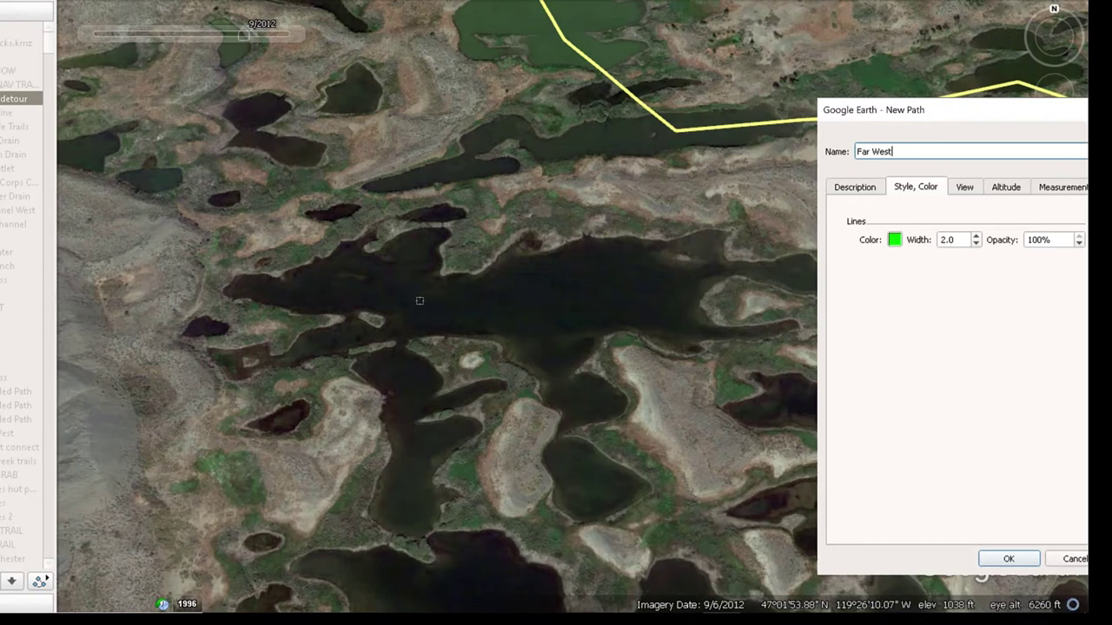
left_click(449, 308)
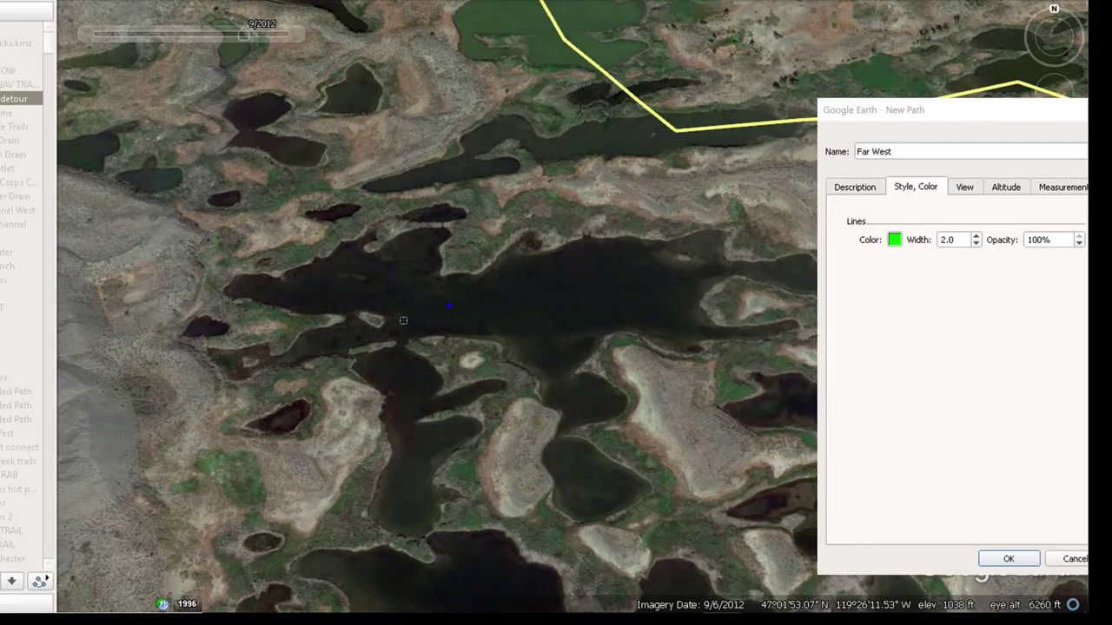
left_click(403, 320)
left_click(411, 507)
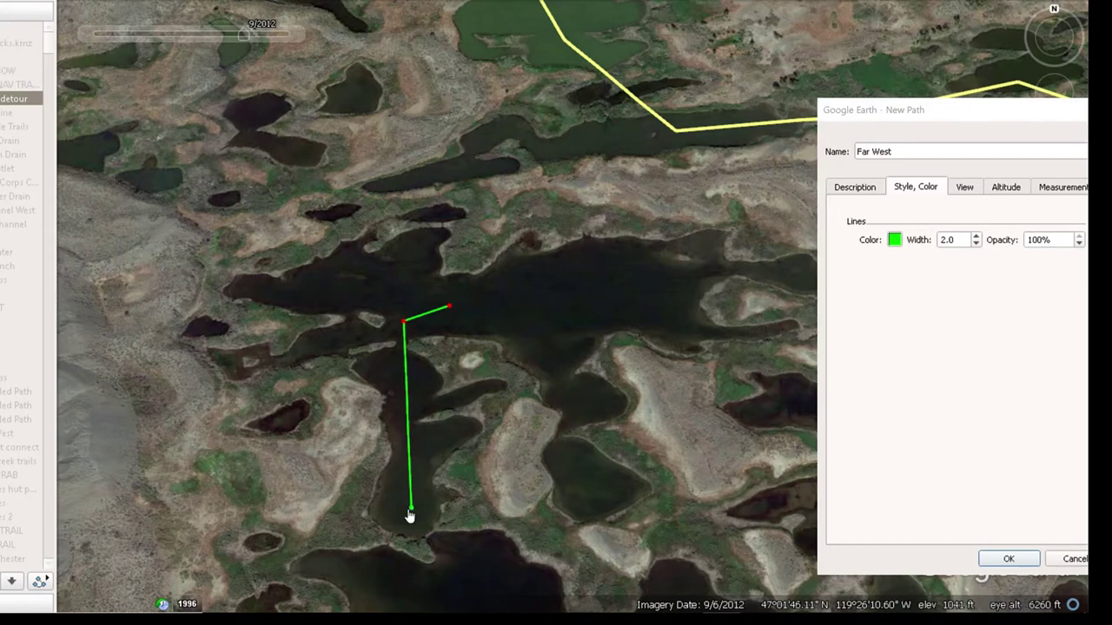
- Examine the shoreline between the narrow pond at the path's south end and the larger lake below it for a way through
scroll(410, 514, "up", 3)
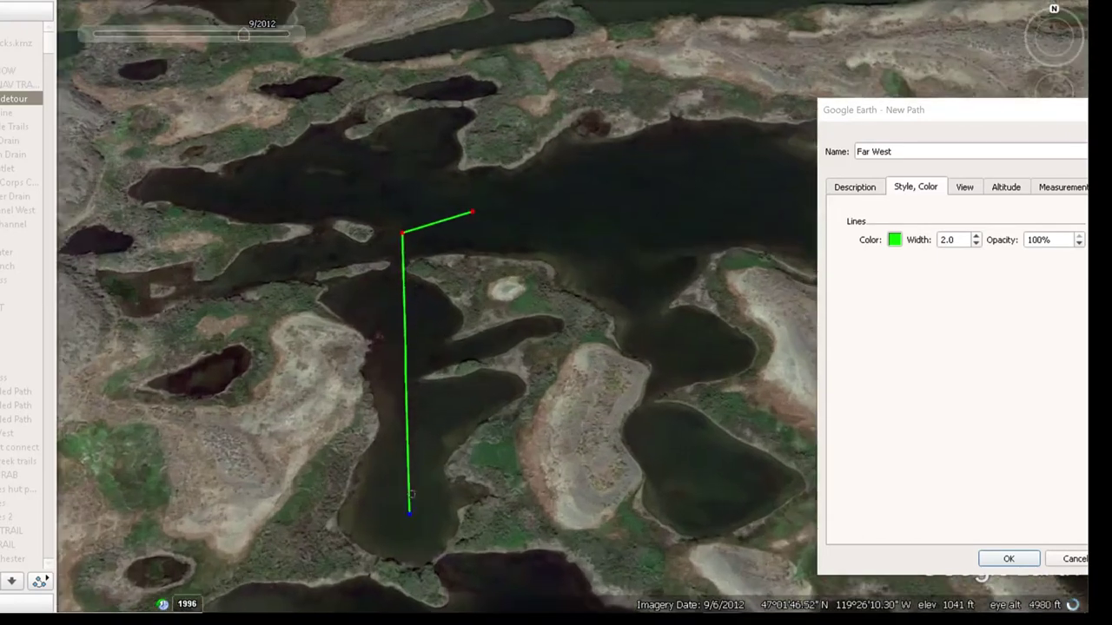
scroll(410, 485, "down", 3)
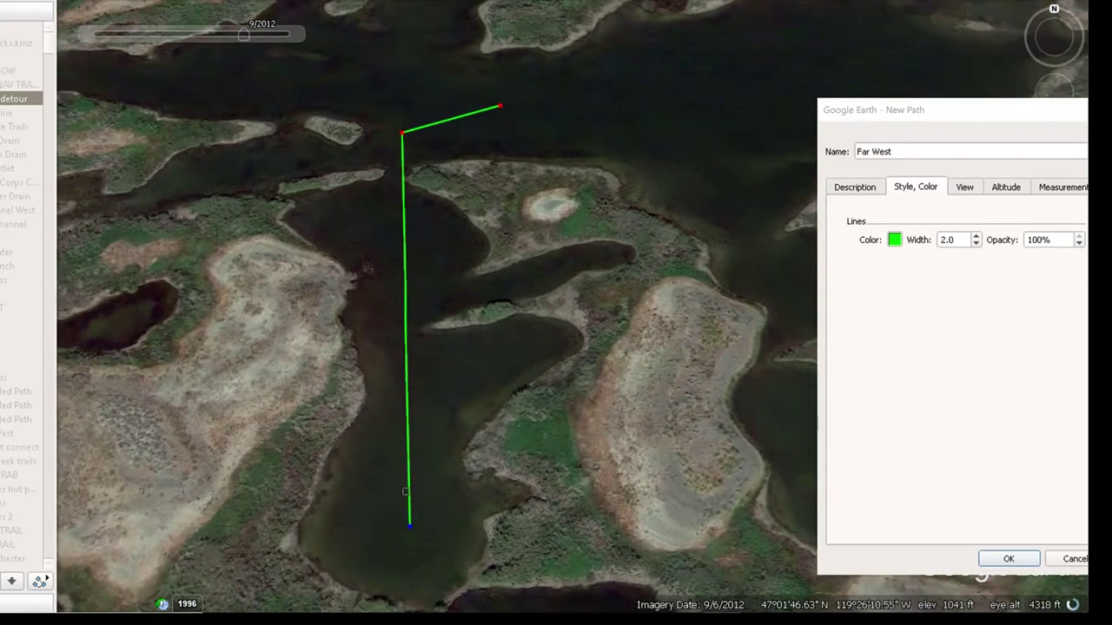
key("Down")
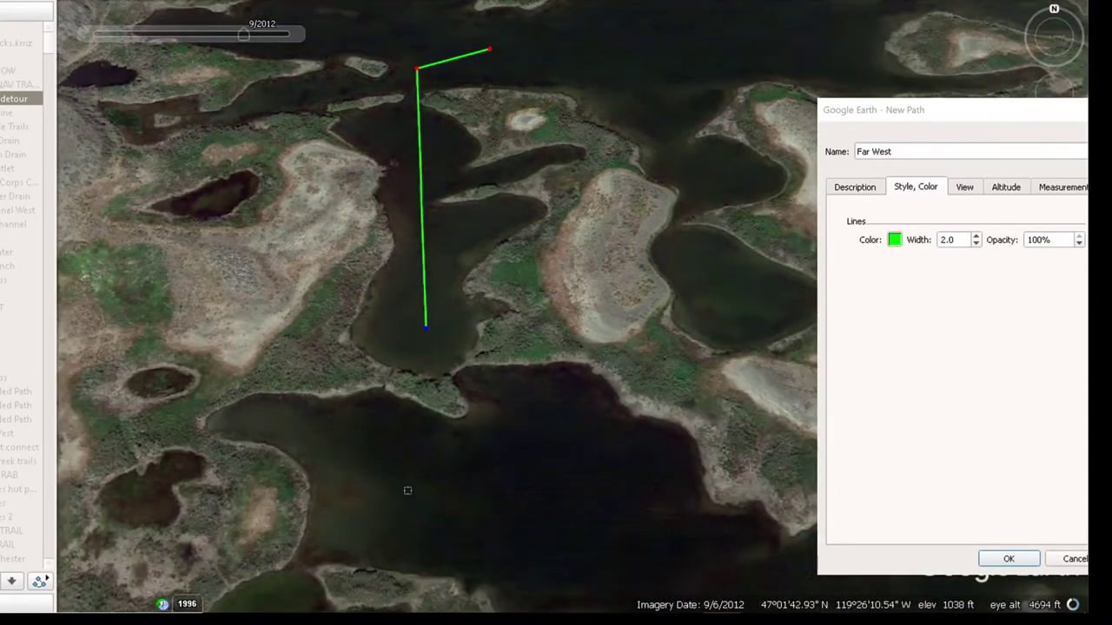
key("Right")
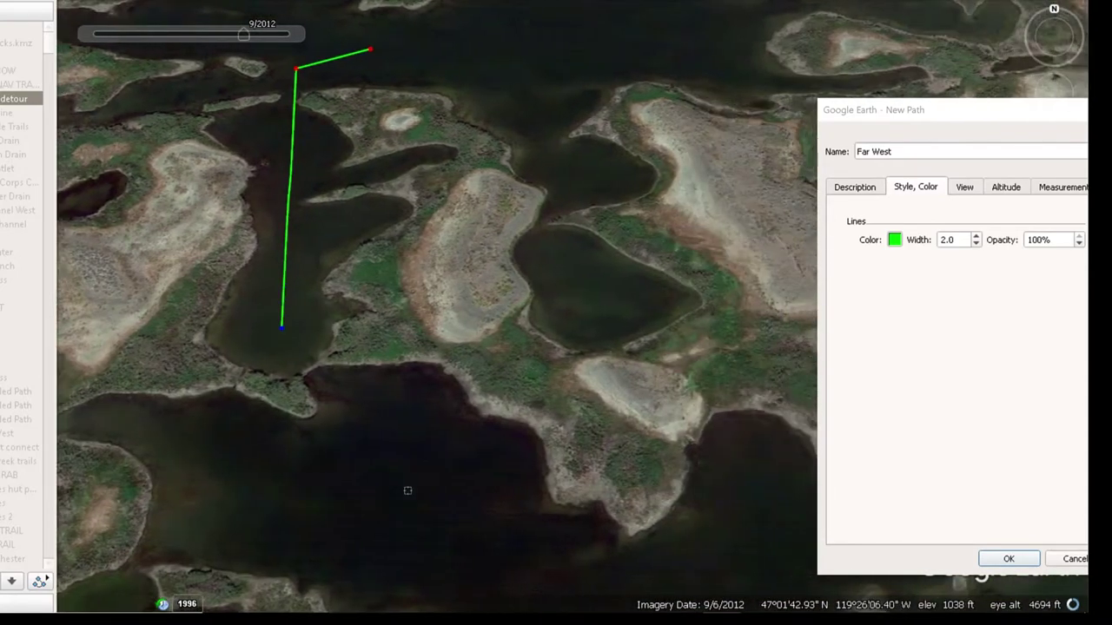
scroll(405, 478, "down", 2)
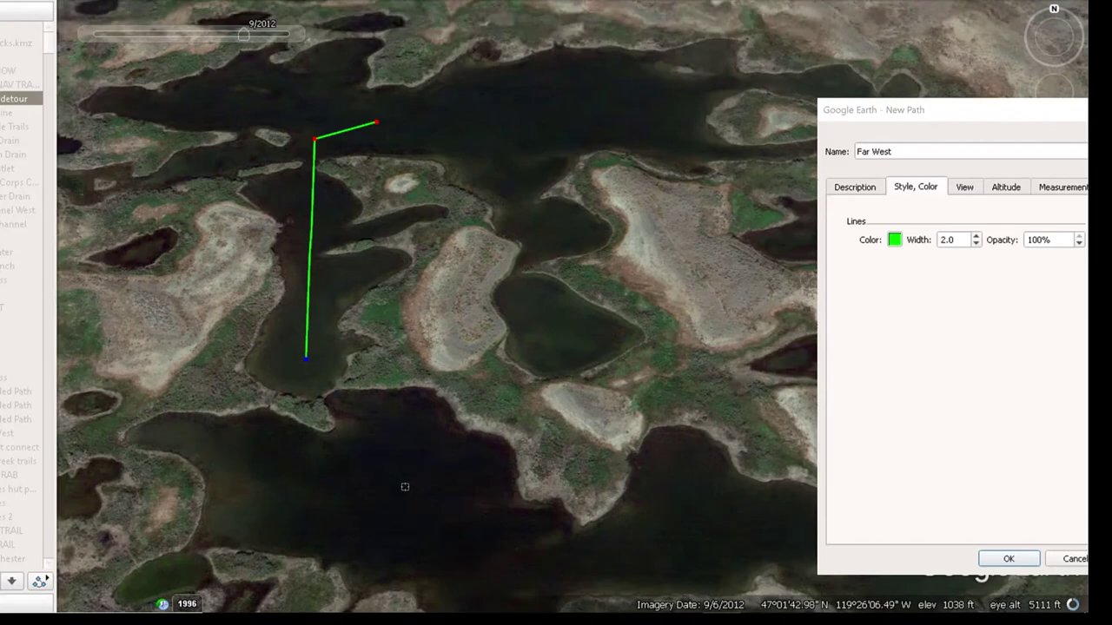
scroll(404, 478, "down", 2)
scroll(404, 479, "up", 2)
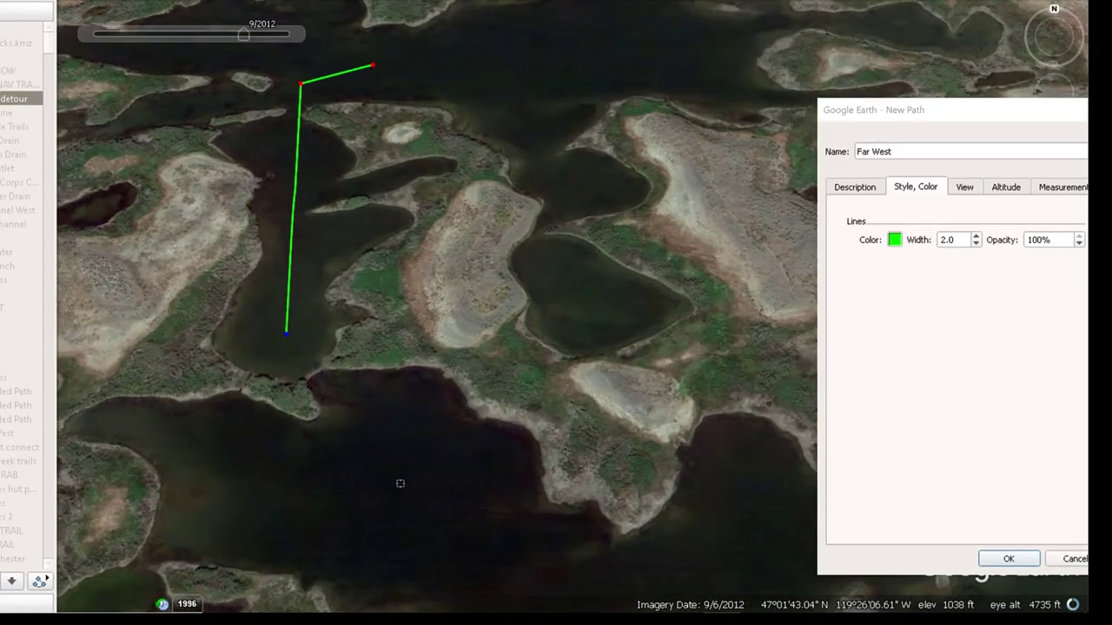
scroll(399, 483, "up", 1)
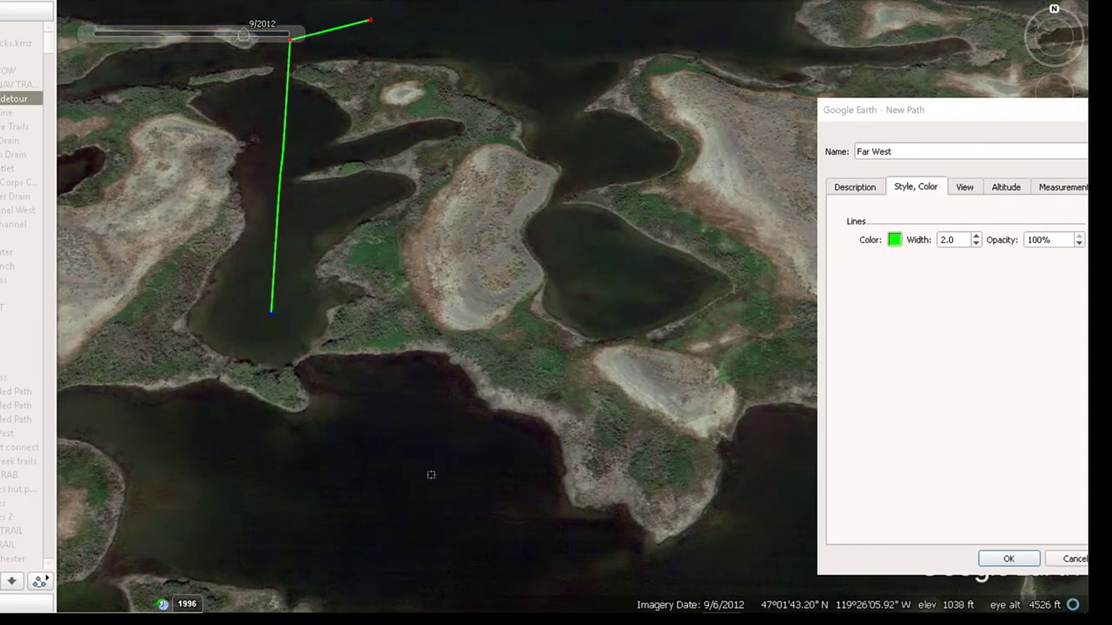
scroll(421, 480, "down", 2)
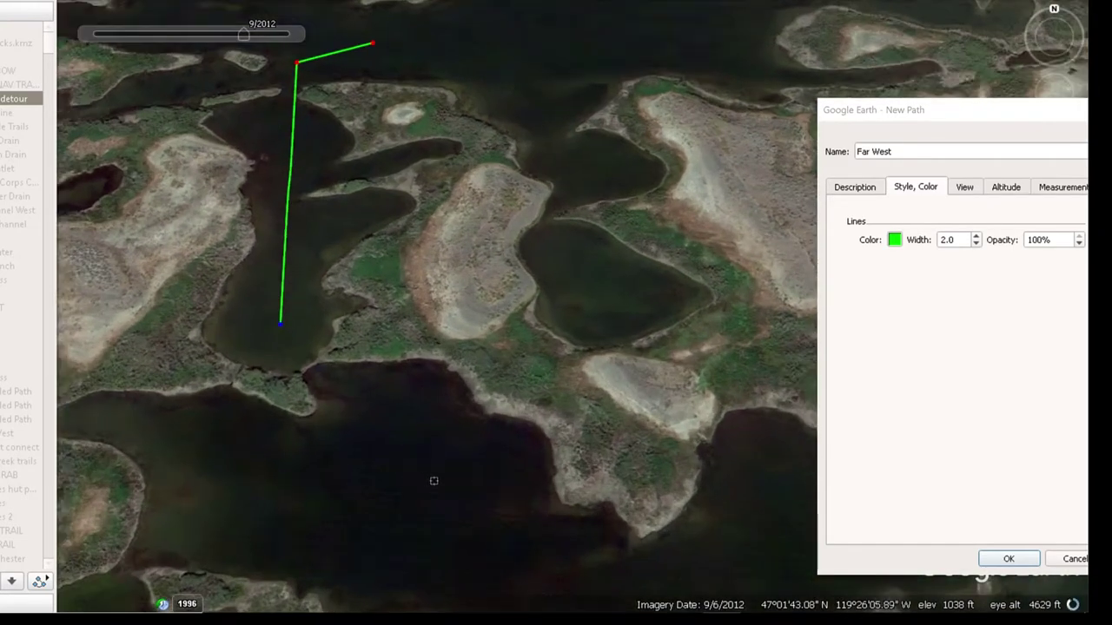
- Extend the path through the gap at the narrow pond's southeast corner and on to the middle of the lake to the south
scroll(315, 399, "up", 2)
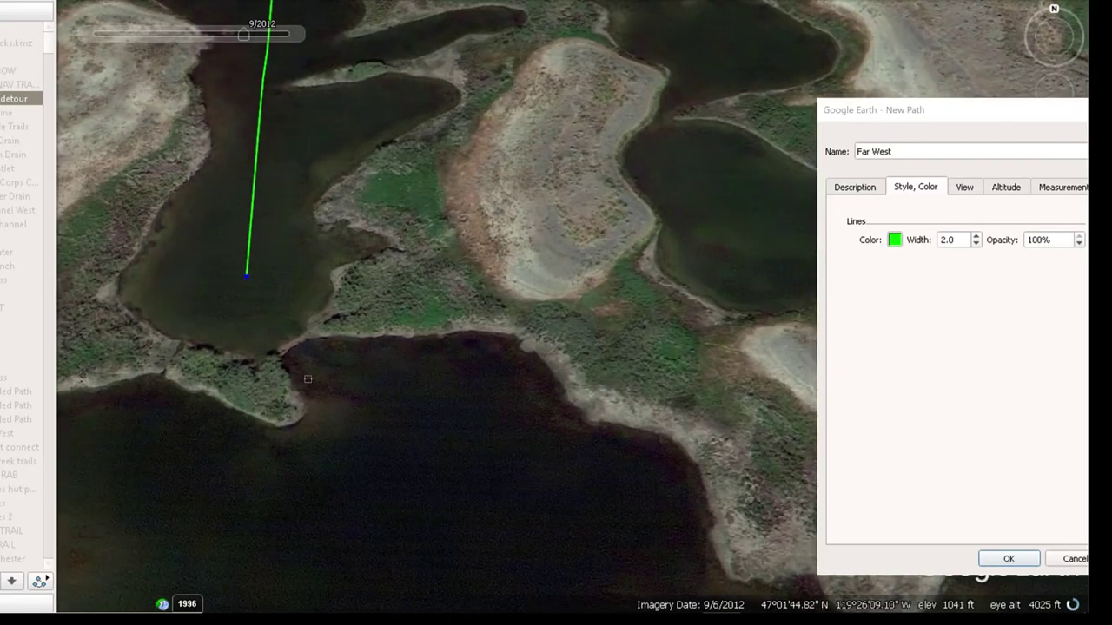
scroll(304, 378, "up", 2)
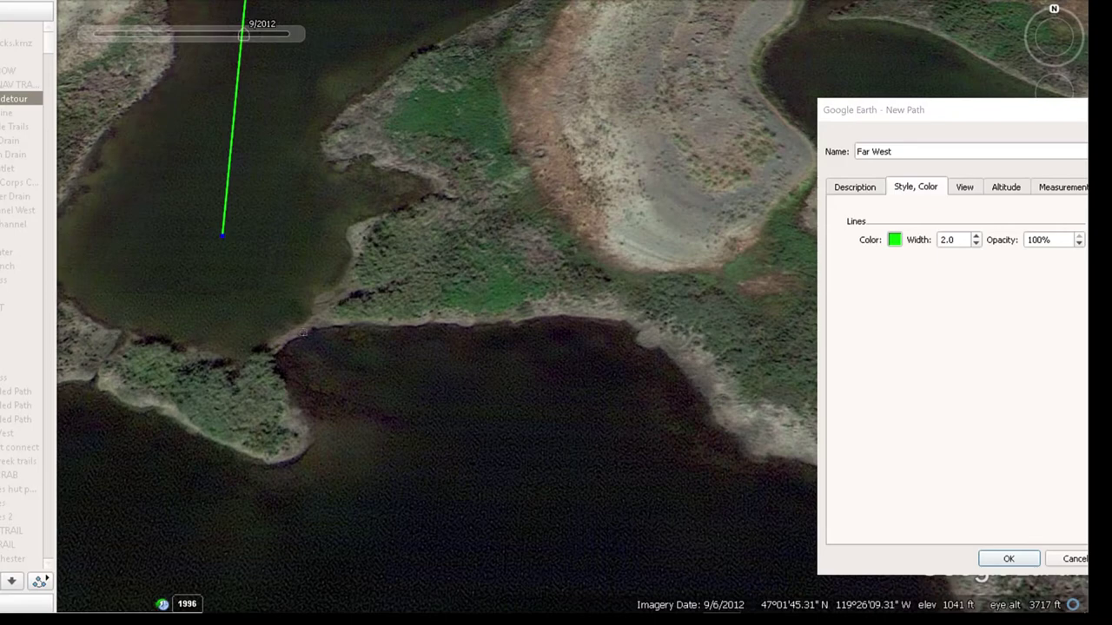
scroll(302, 333, "down", 3)
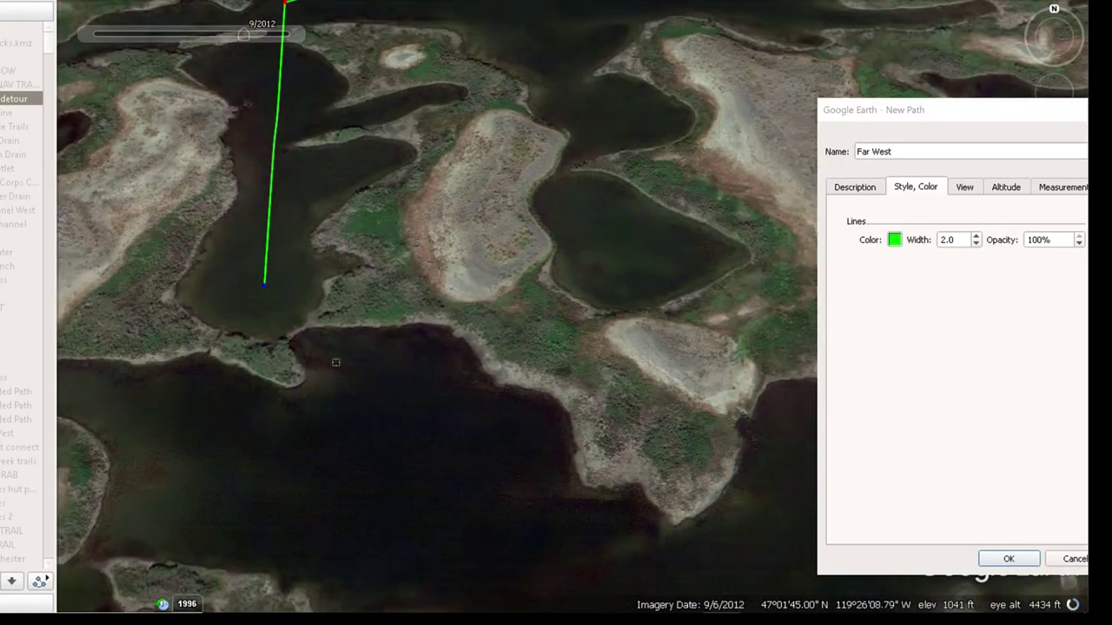
left_click(339, 366)
key("Down")
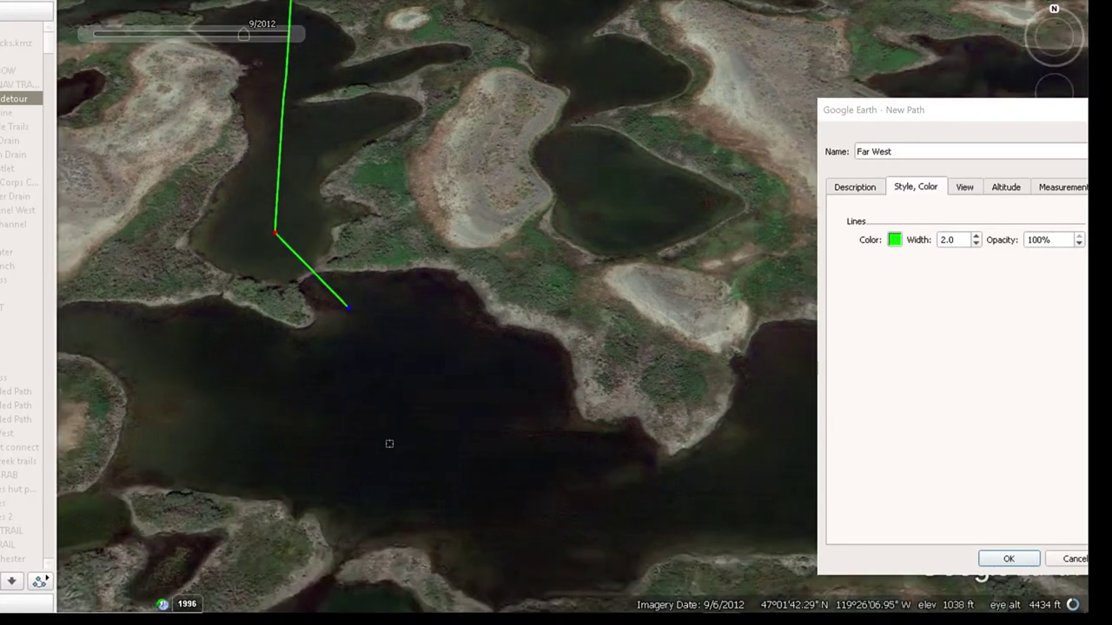
left_click(553, 475)
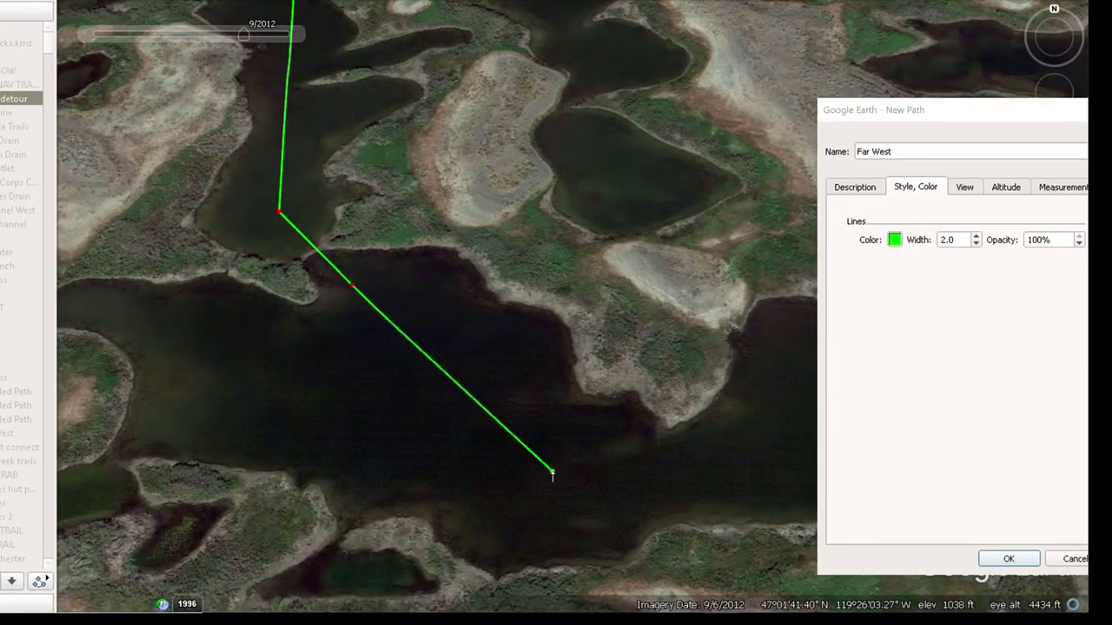
- Survey the ponds east and southeast of the path's end, across to the dunes just west of the red trail
key("Right")
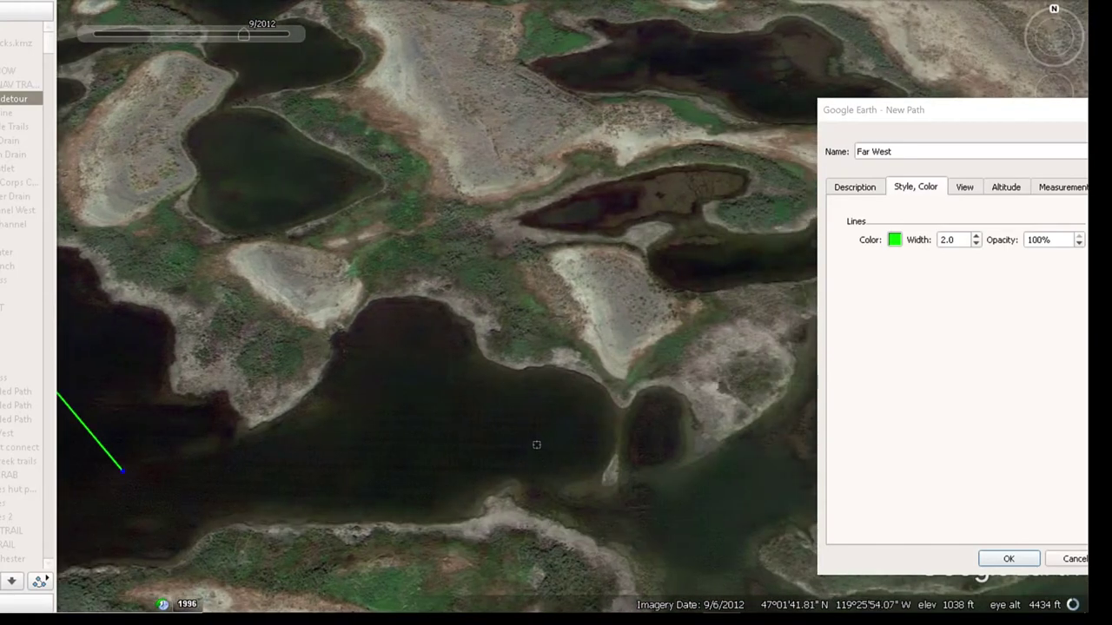
scroll(538, 443, "down", 3)
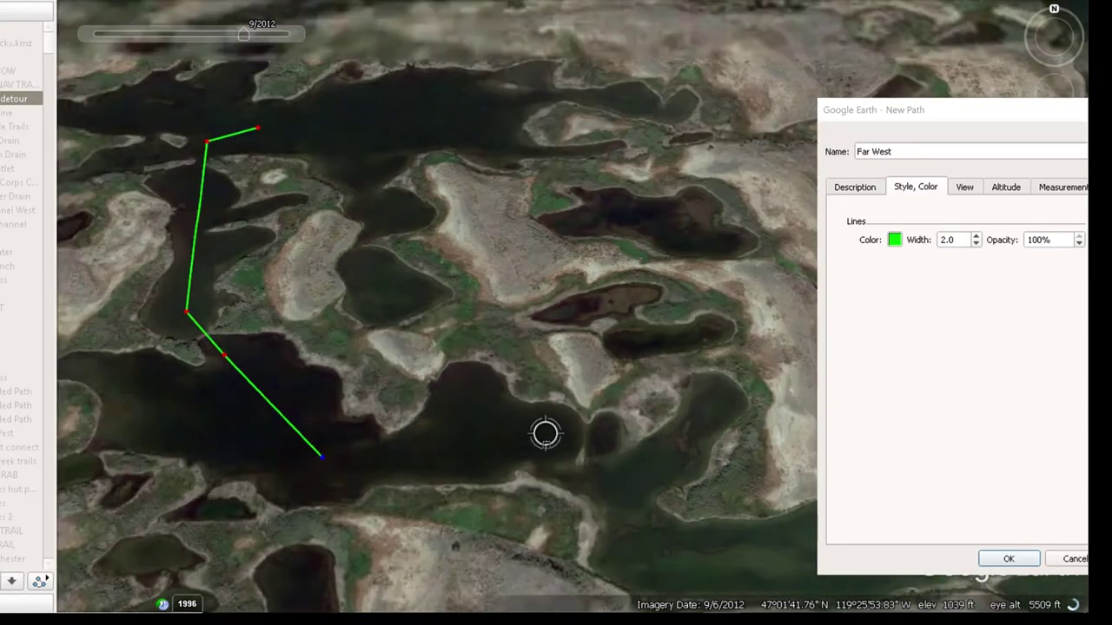
scroll(545, 443, "down", 1)
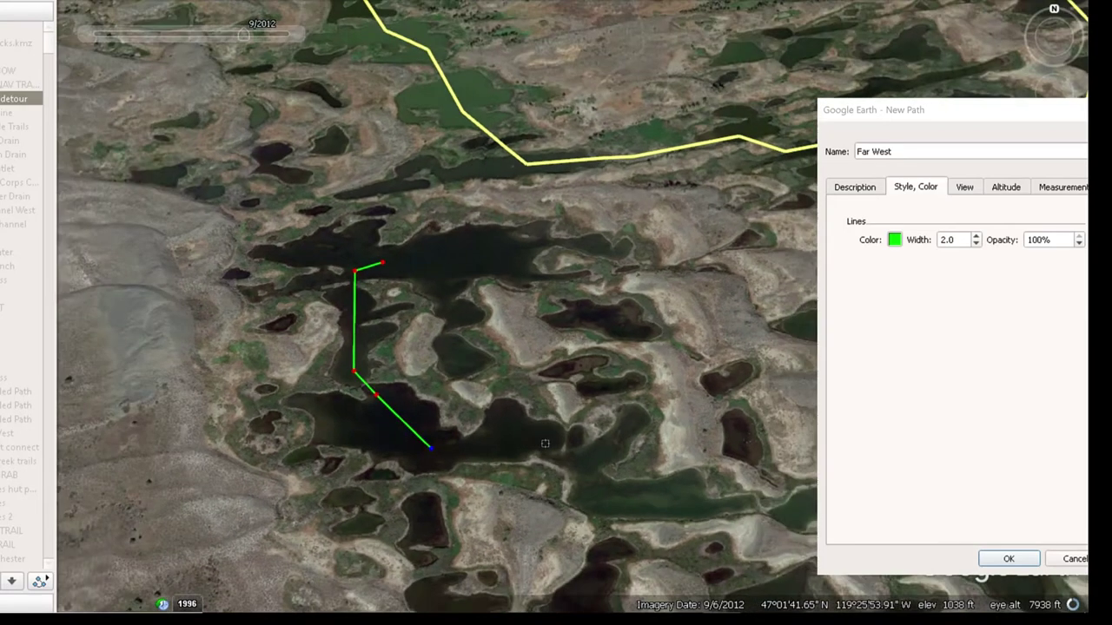
key("Right")
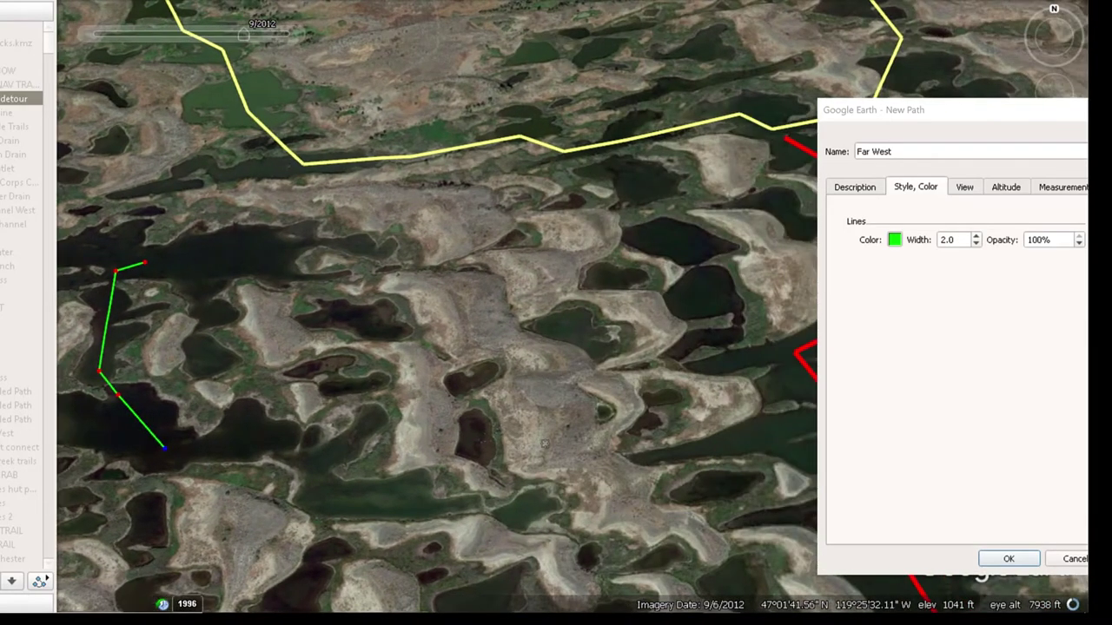
key("Right")
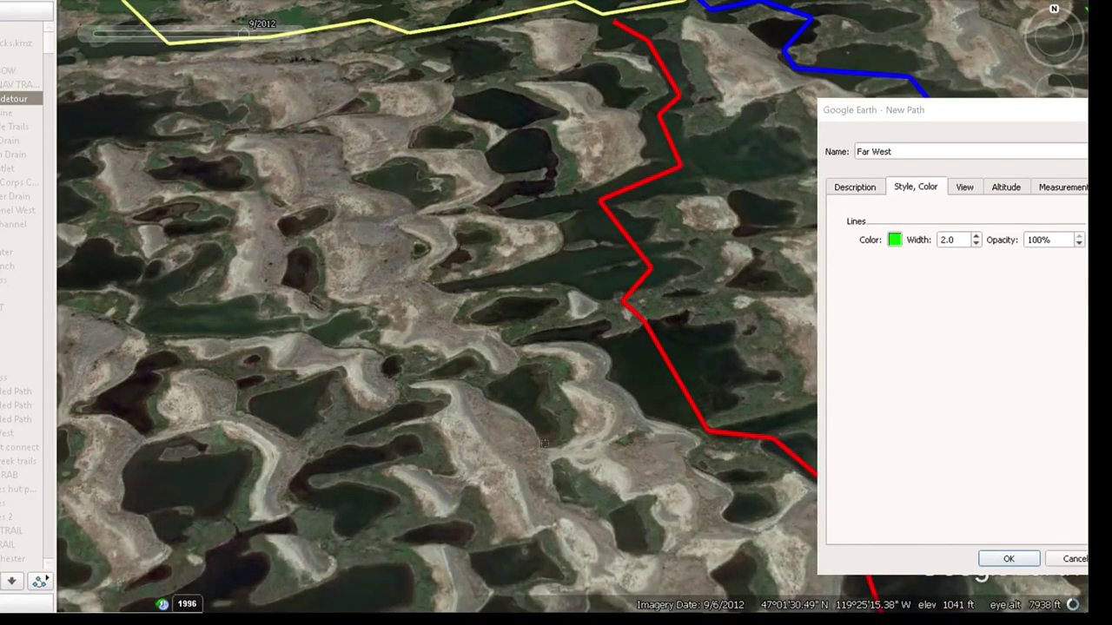
key("Down")
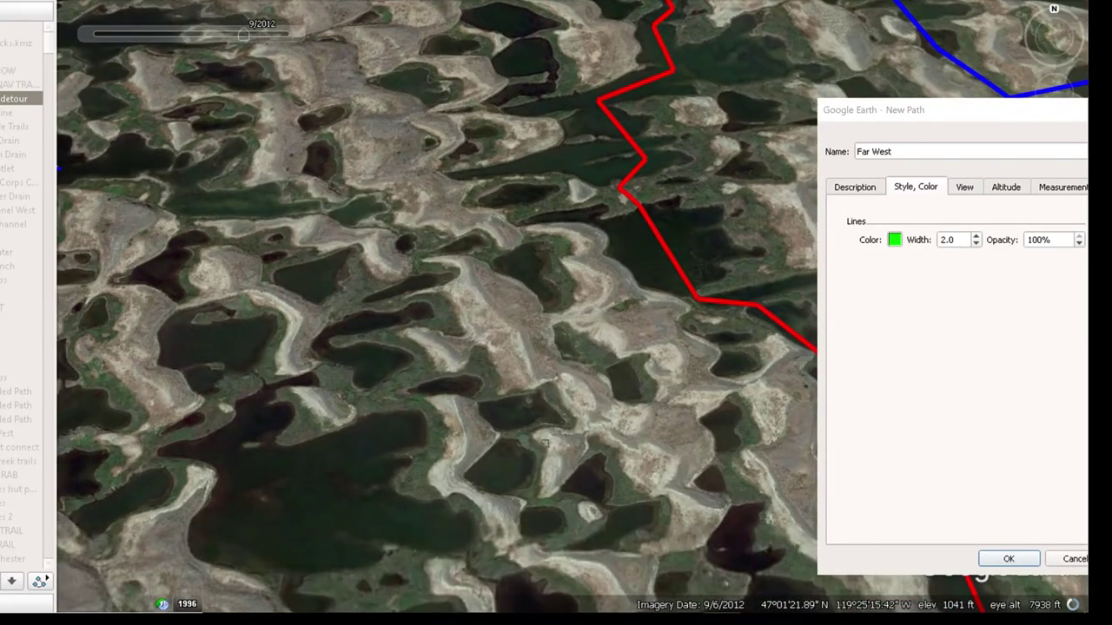
key("Left")
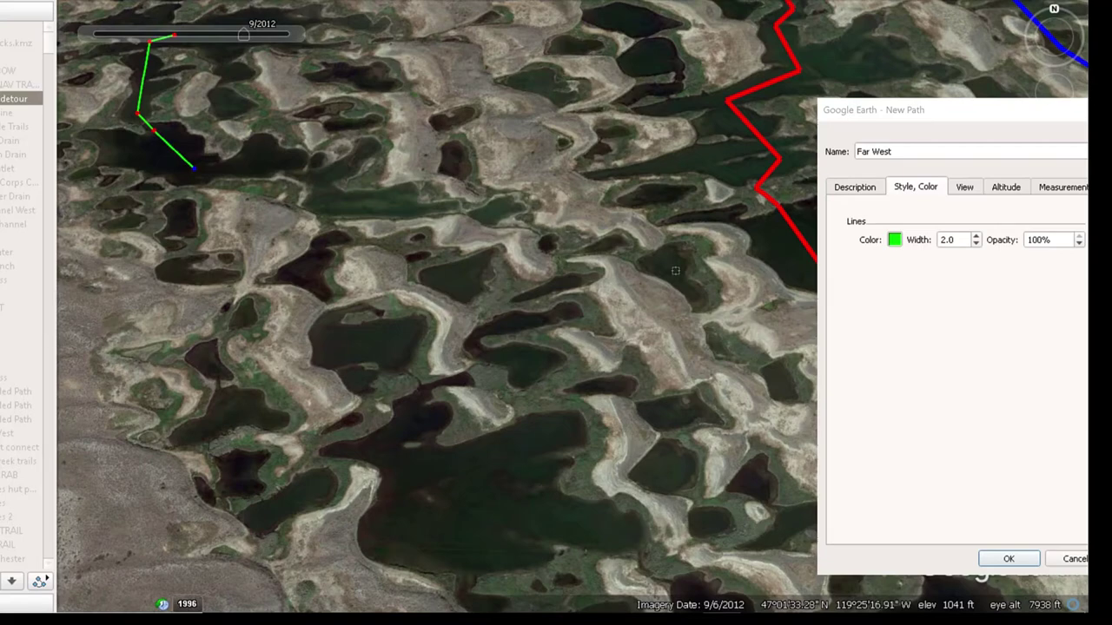
left_click_drag(675, 271, 627, 227)
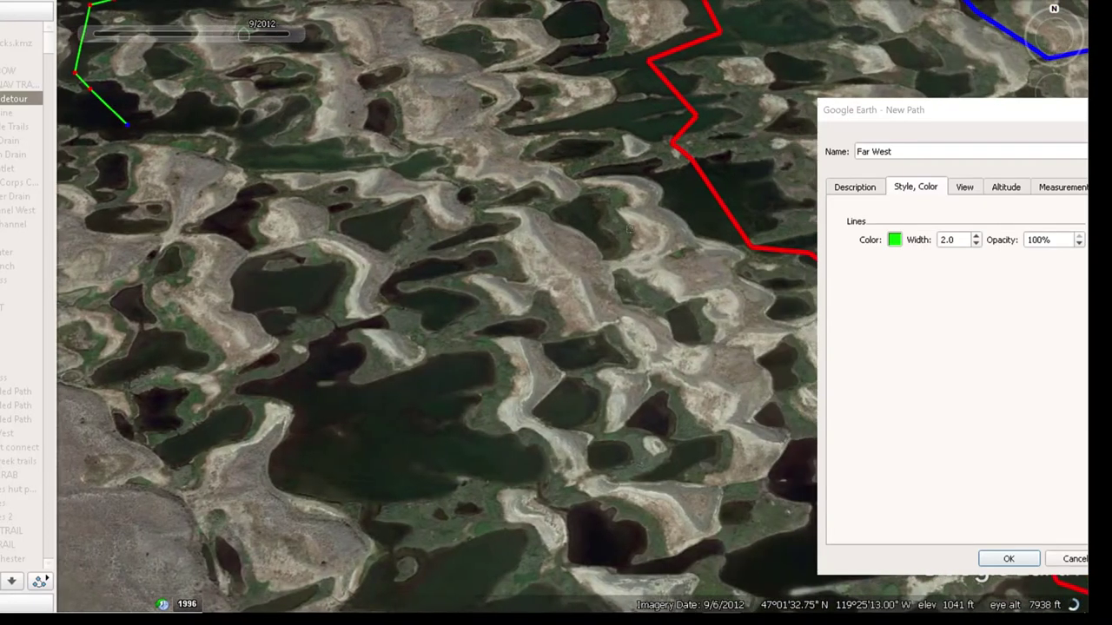
scroll(613, 250, "up", 3)
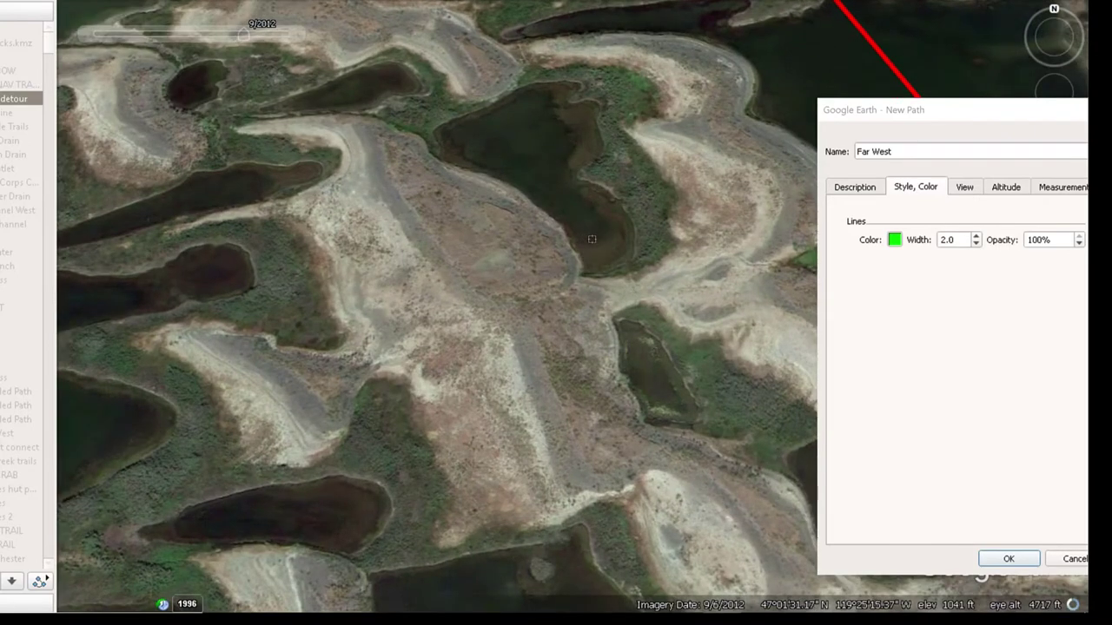
scroll(592, 239, "down", 1)
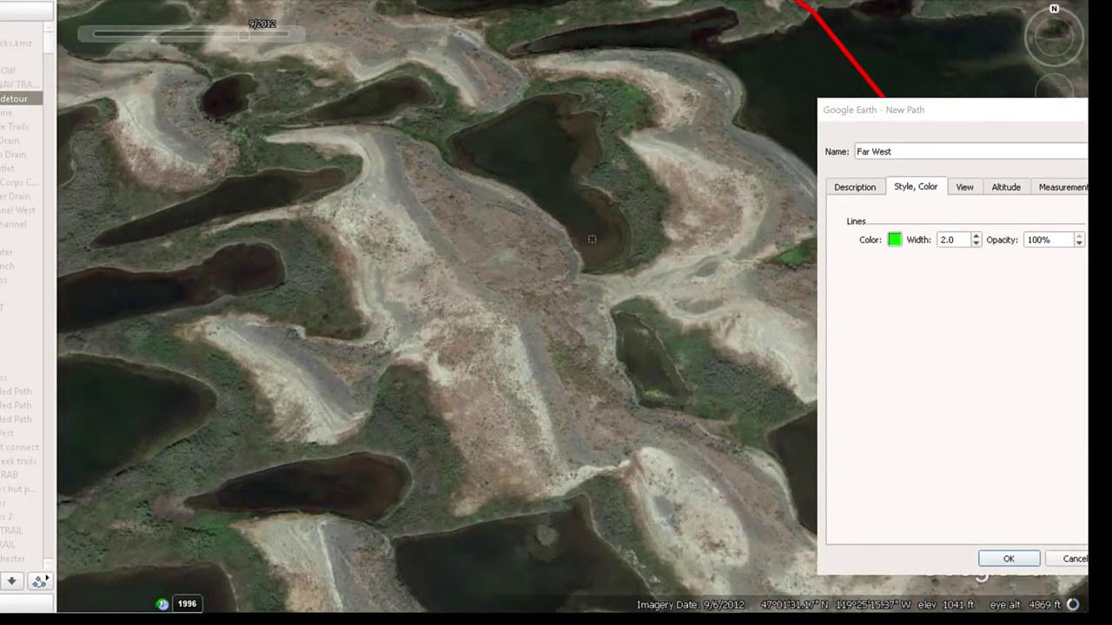
scroll(591, 238, "down", 2)
scroll(594, 243, "up", 1)
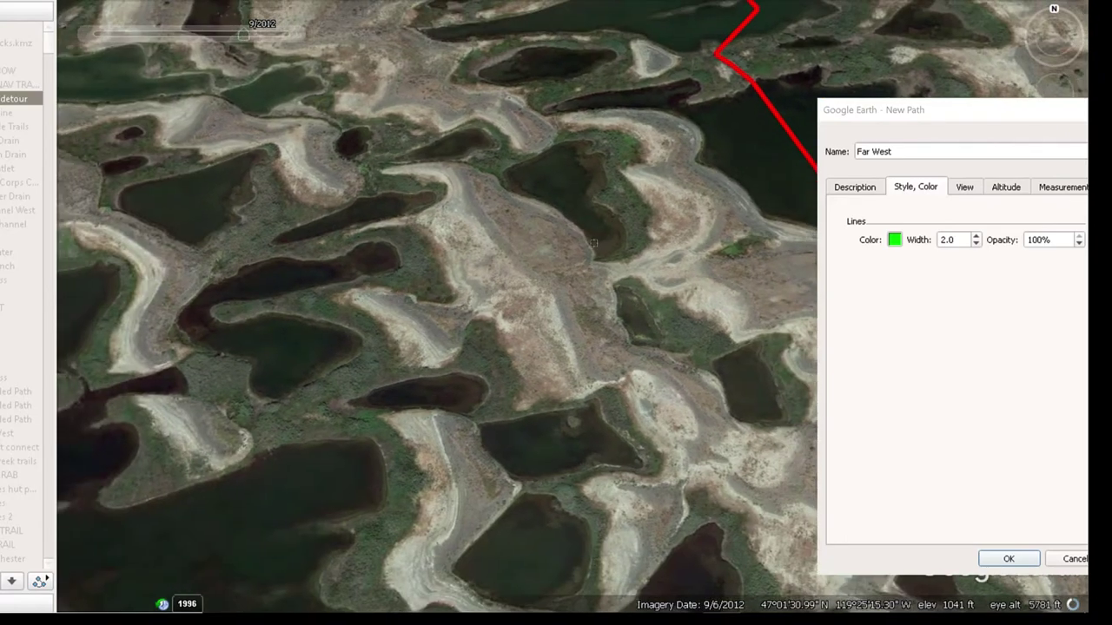
- Examine the dark ponds southeast of the path's end and the narrow outlet of the large pond below them
scroll(94, 128, "up", 1)
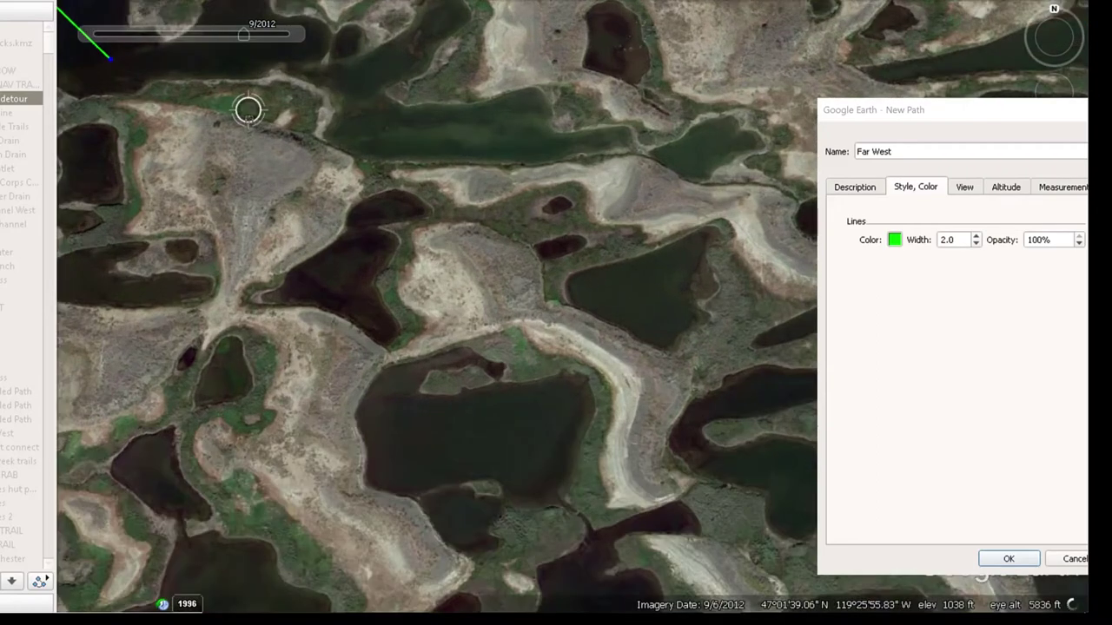
scroll(249, 107, "up", 2)
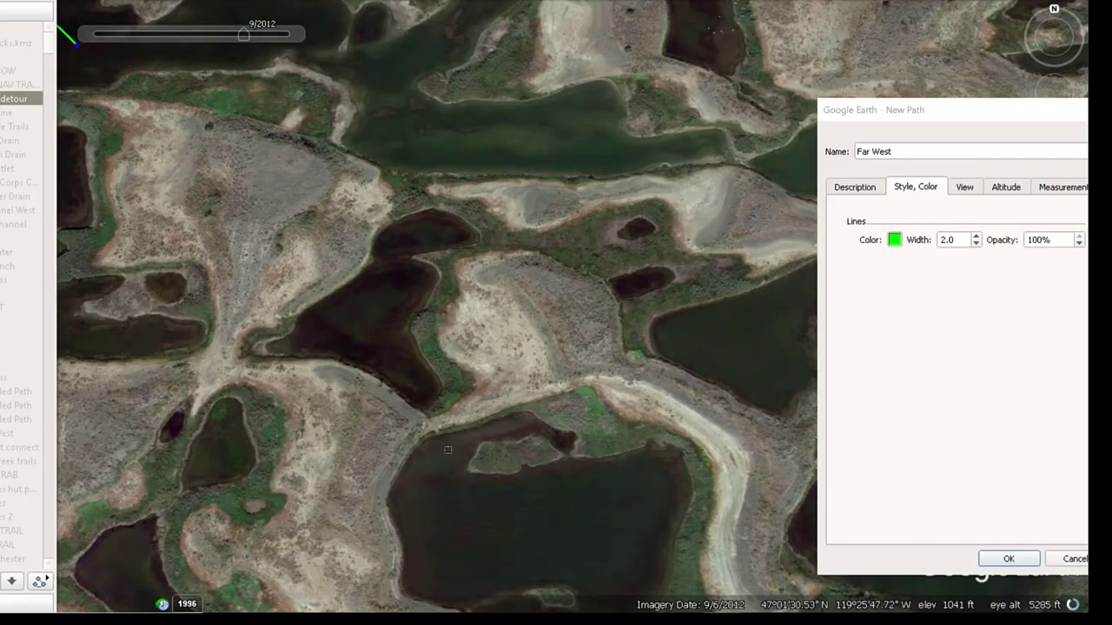
scroll(455, 466, "down", 1)
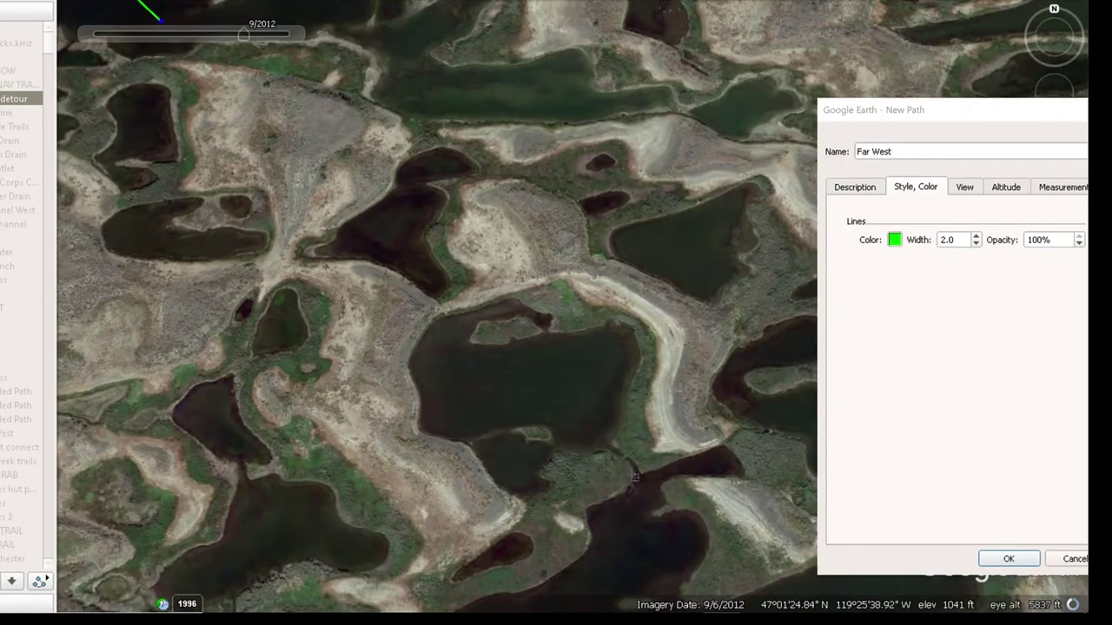
scroll(633, 476, "up", 2)
scroll(630, 472, "down", 2)
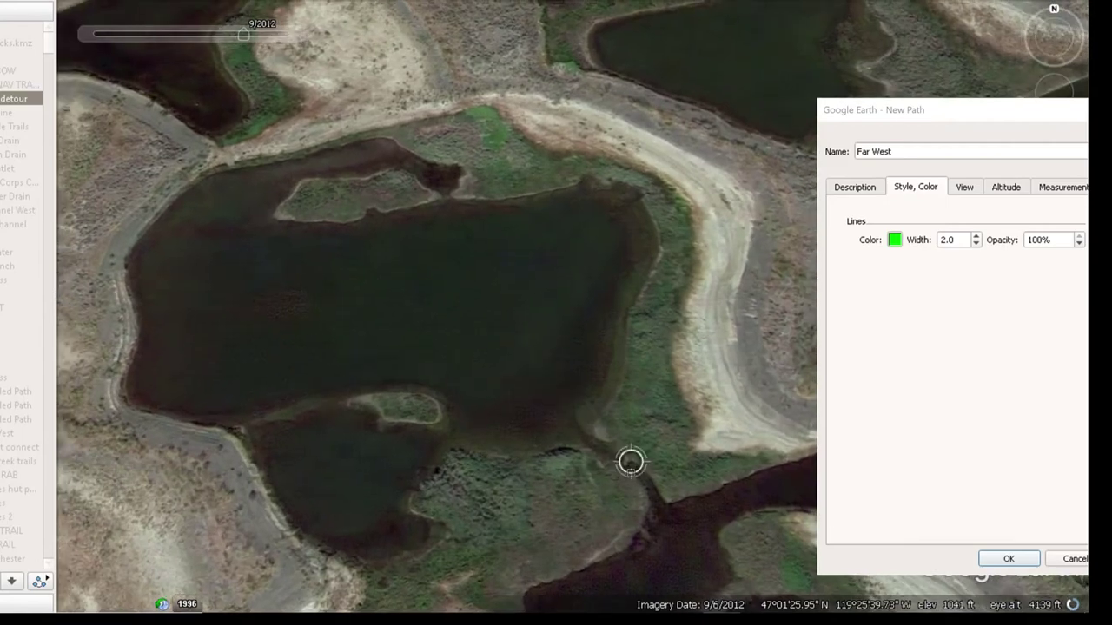
scroll(631, 473, "down", 1)
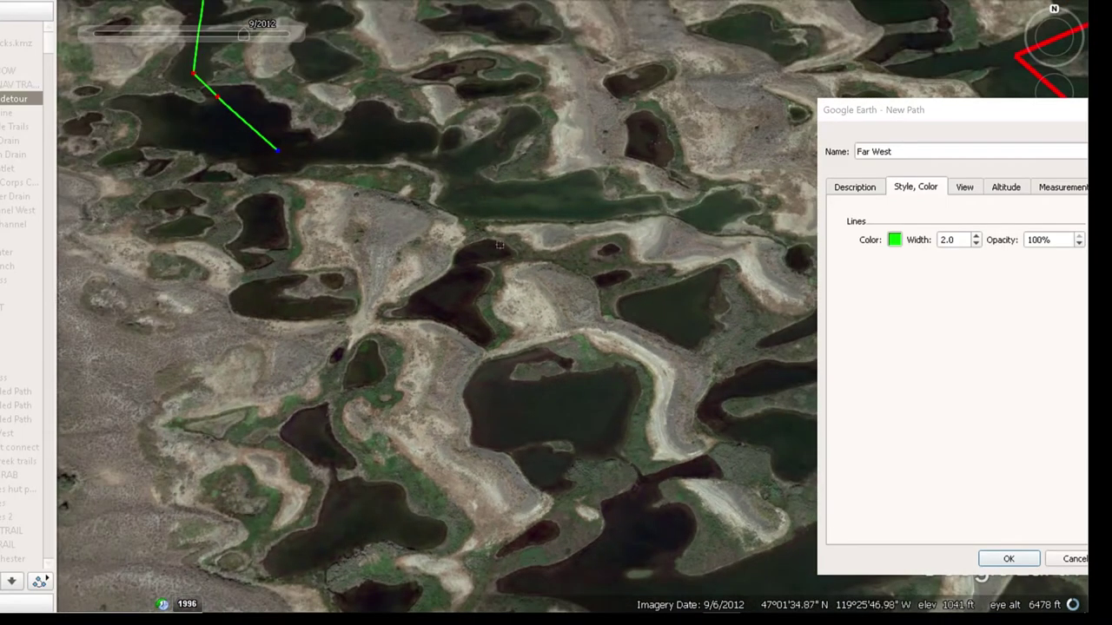
- Add seven path points east along the lake, south through the small dark ponds and across the large pond to its southeast outlet
left_click(387, 147)
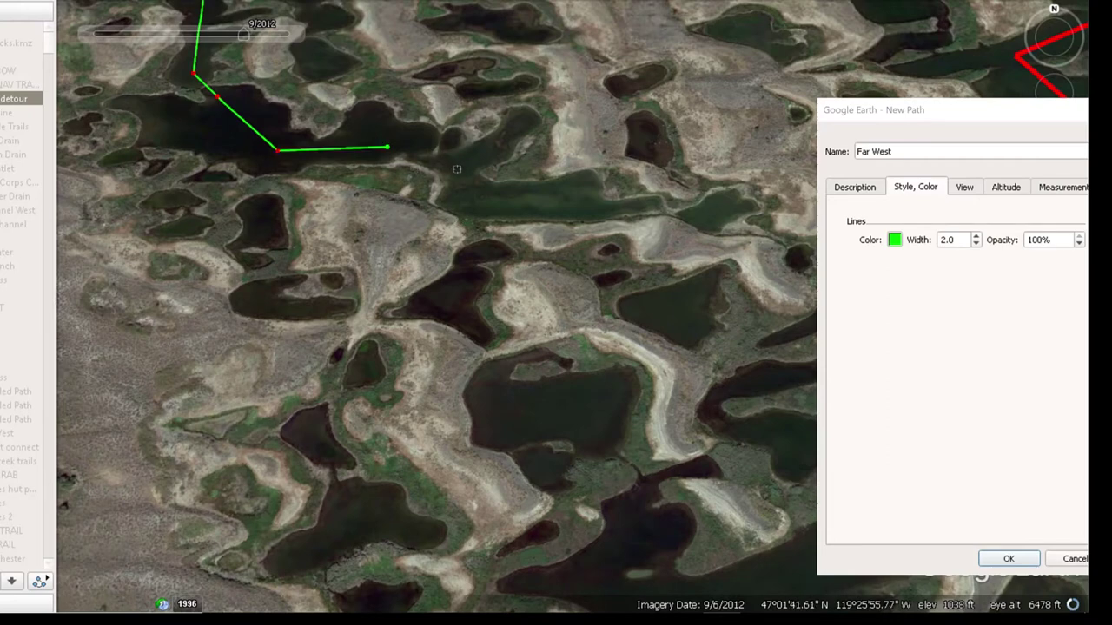
left_click(457, 170)
left_click(477, 249)
left_click(449, 306)
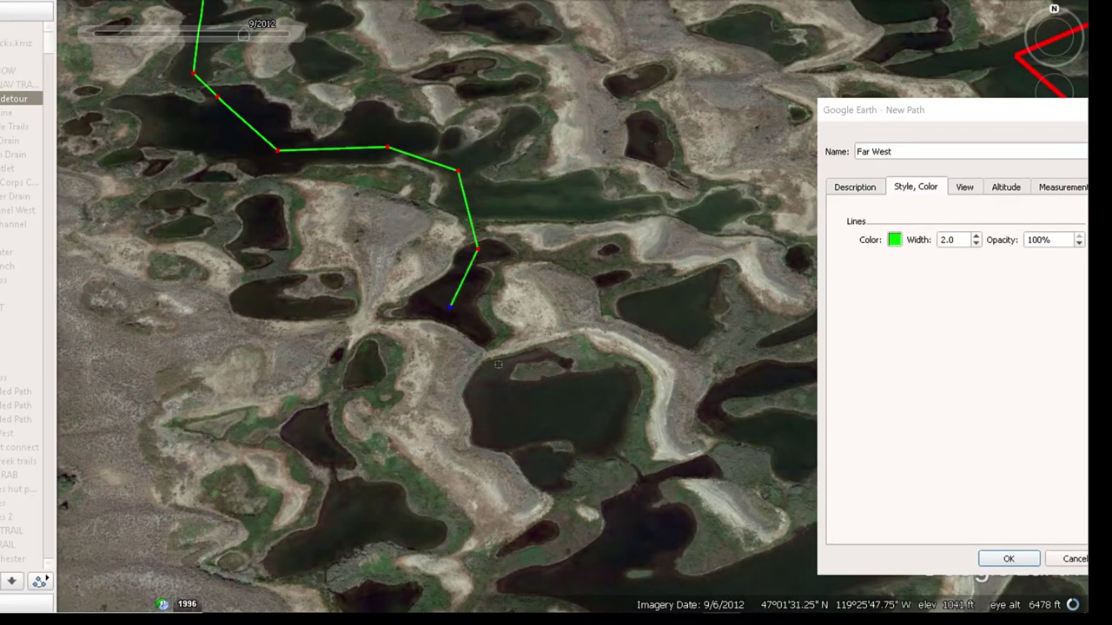
left_click(502, 377)
left_click(572, 426)
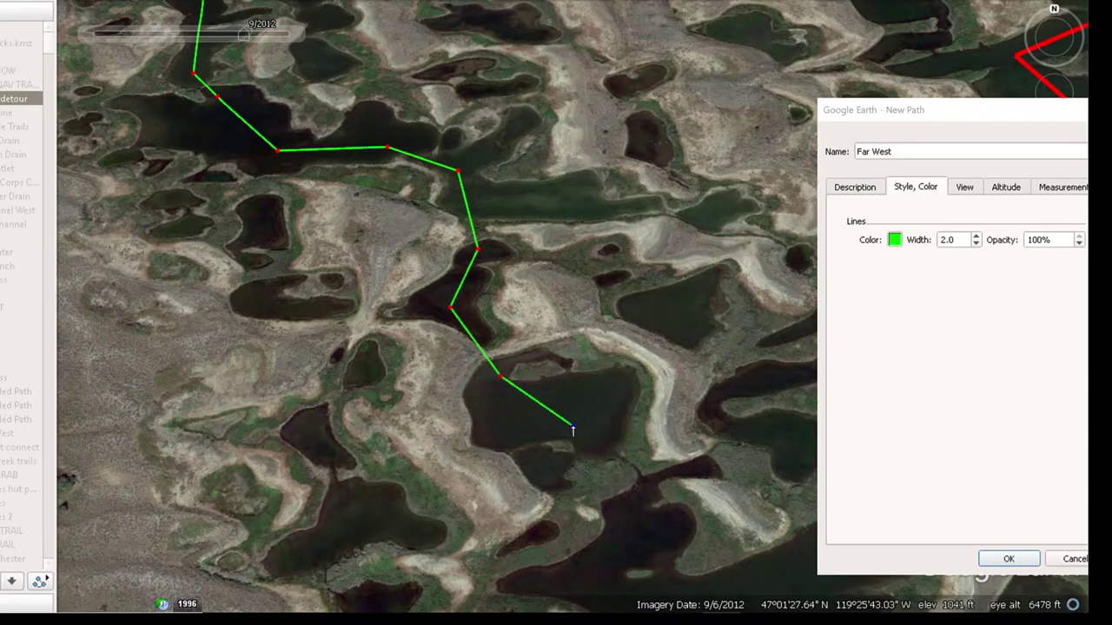
left_click(636, 473)
- Extend the path through the narrow winding channel at the large lake's southeast corner to the northwest edge of the next dark pond
scroll(647, 524, "down", 2)
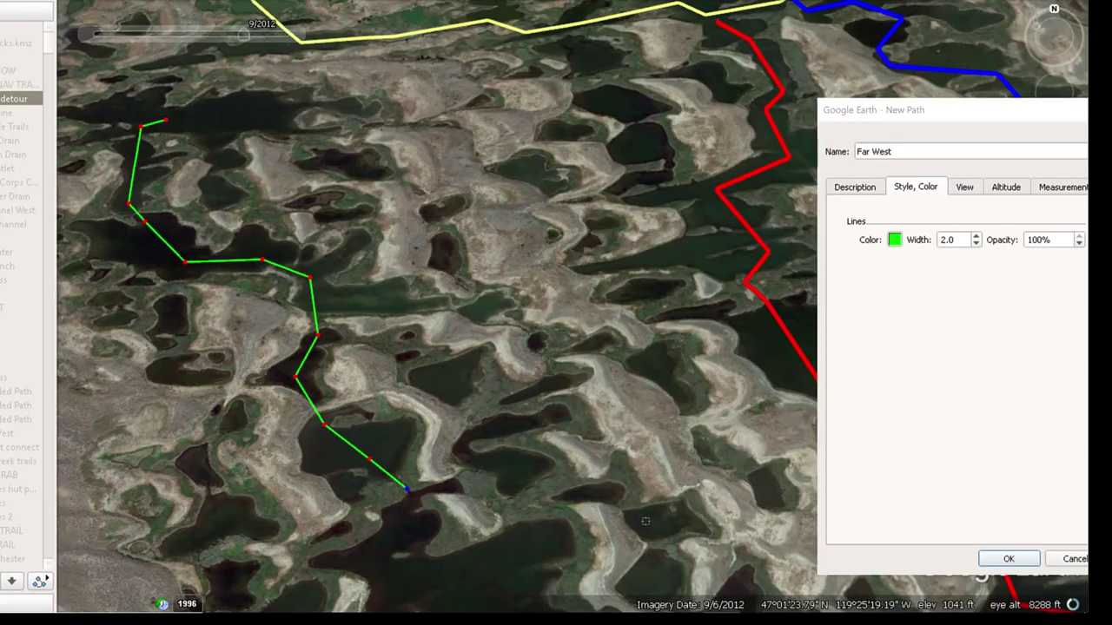
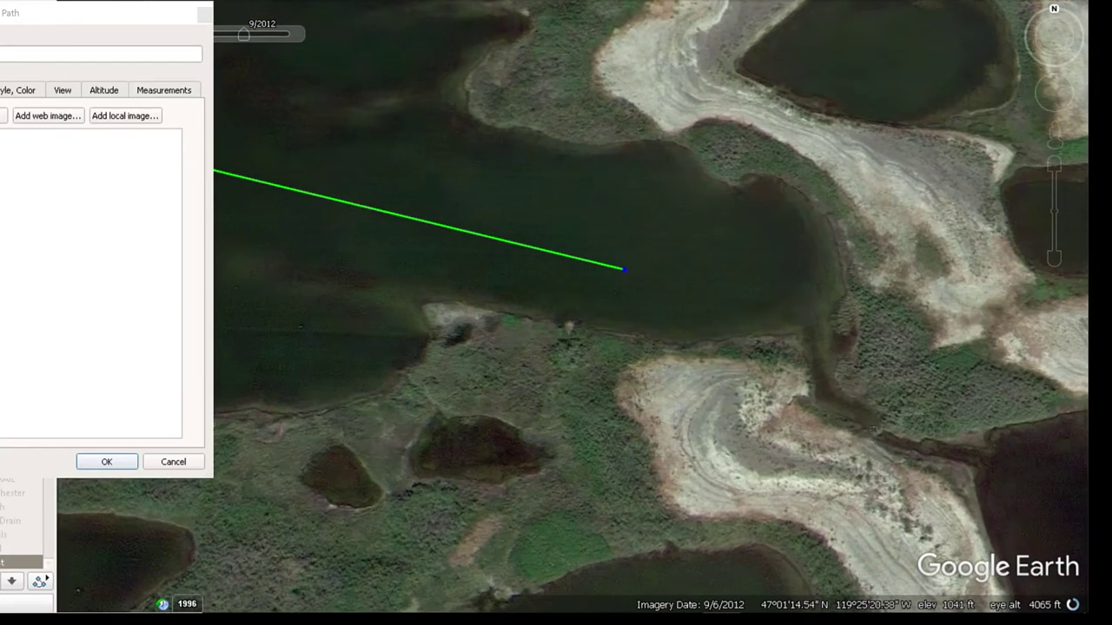
left_click(828, 396)
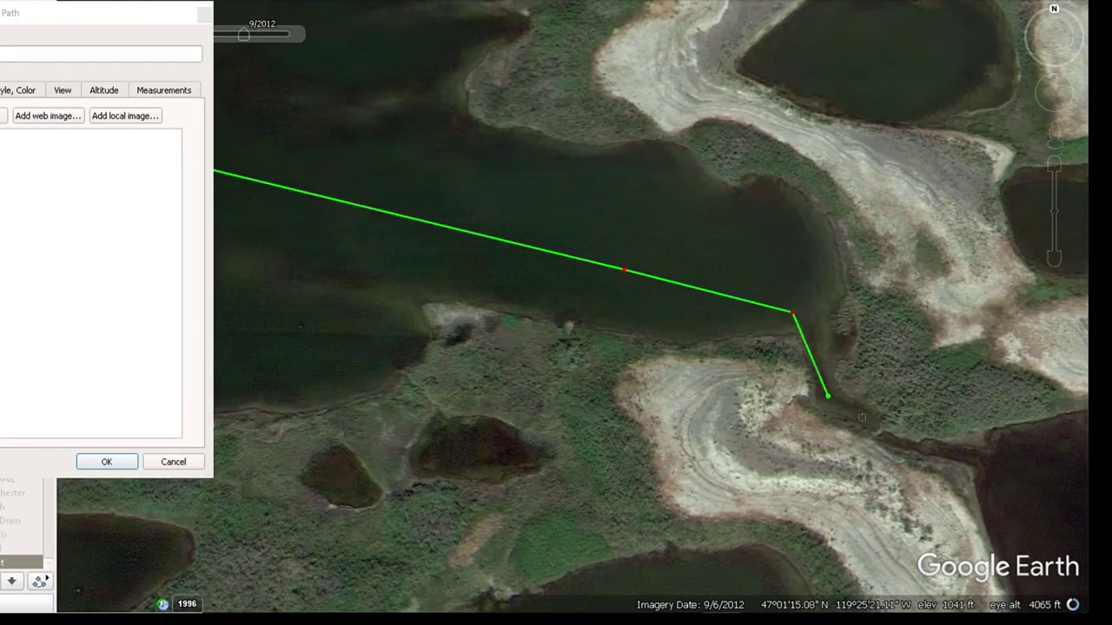
left_click(910, 445)
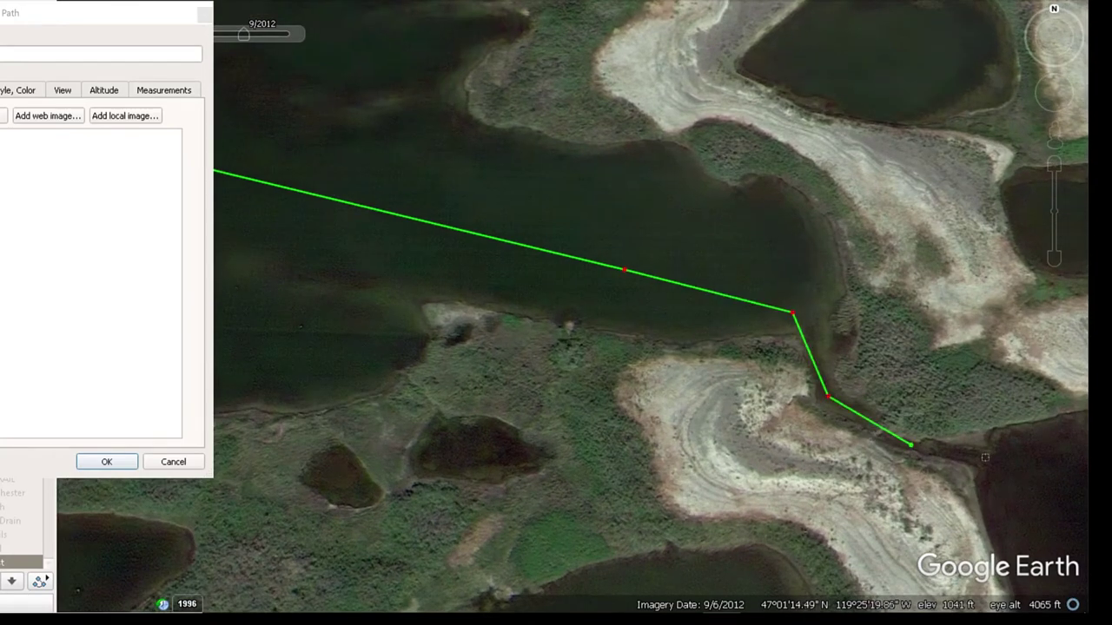
left_click(999, 469)
- Extend the path diagonally across the dark pond to its southeast corner and east along the pond's narrow arm
key("Down")
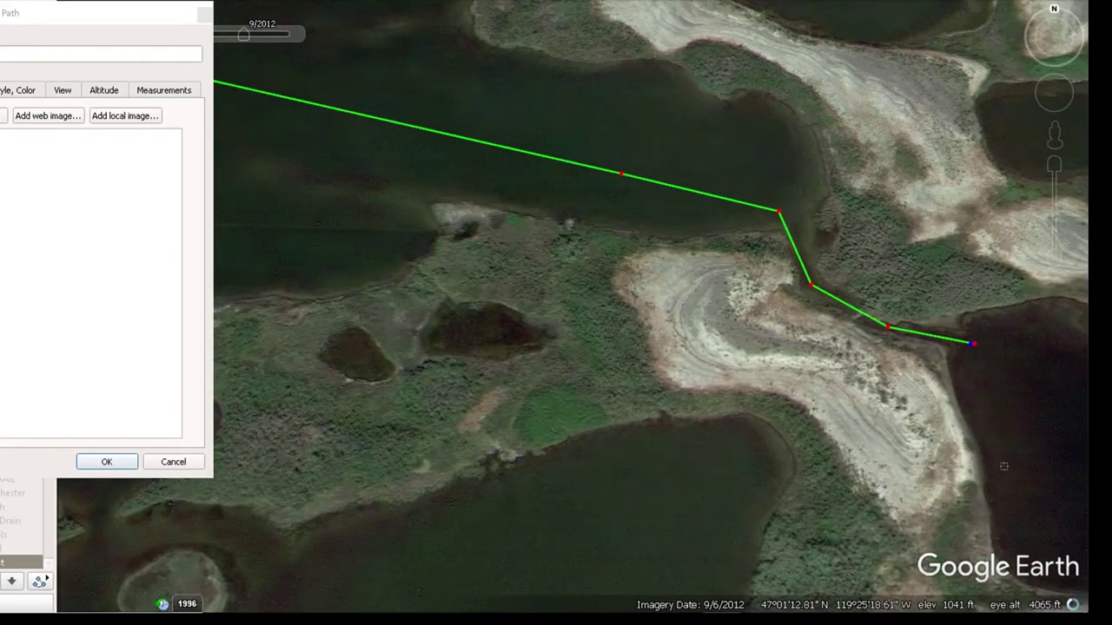
key("Right")
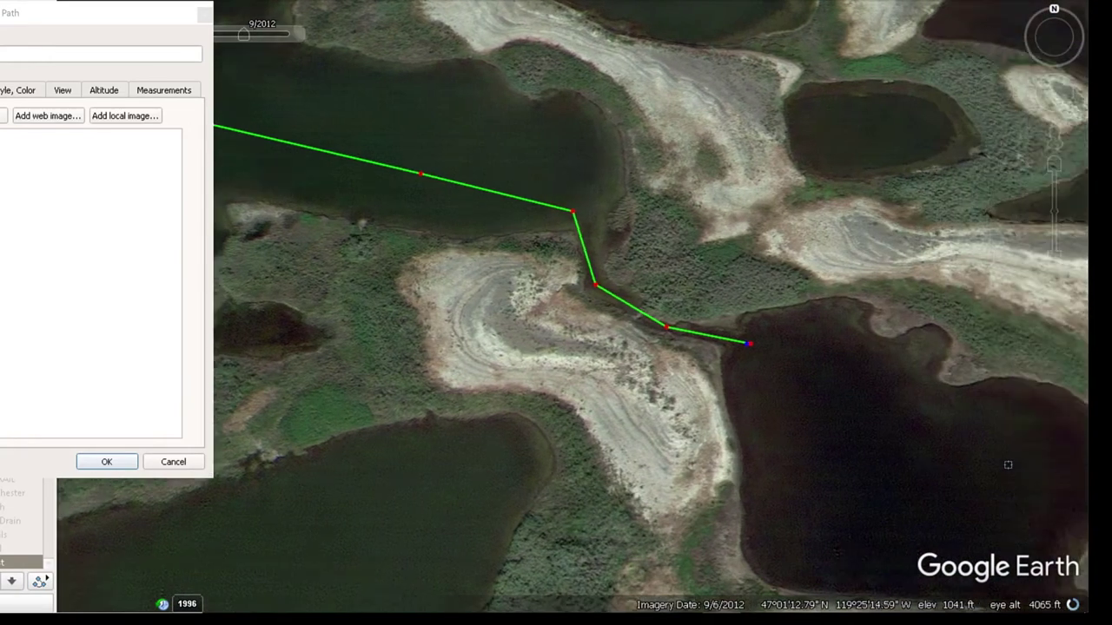
scroll(978, 453, "down", 2)
key("Right")
key("Down")
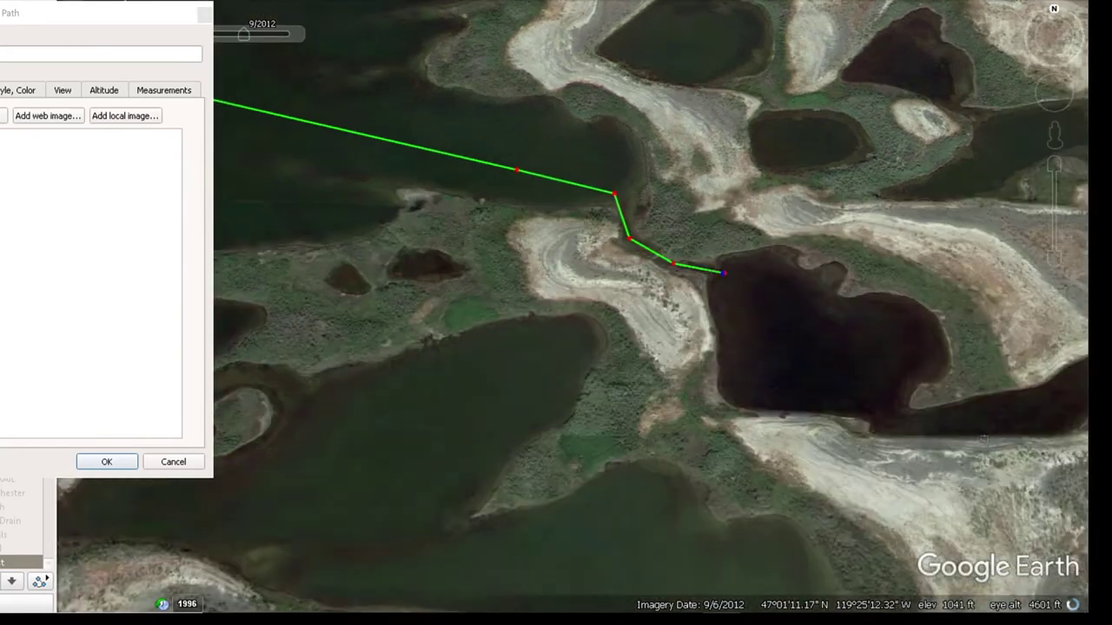
left_click(828, 350)
scroll(884, 414, "down", 2)
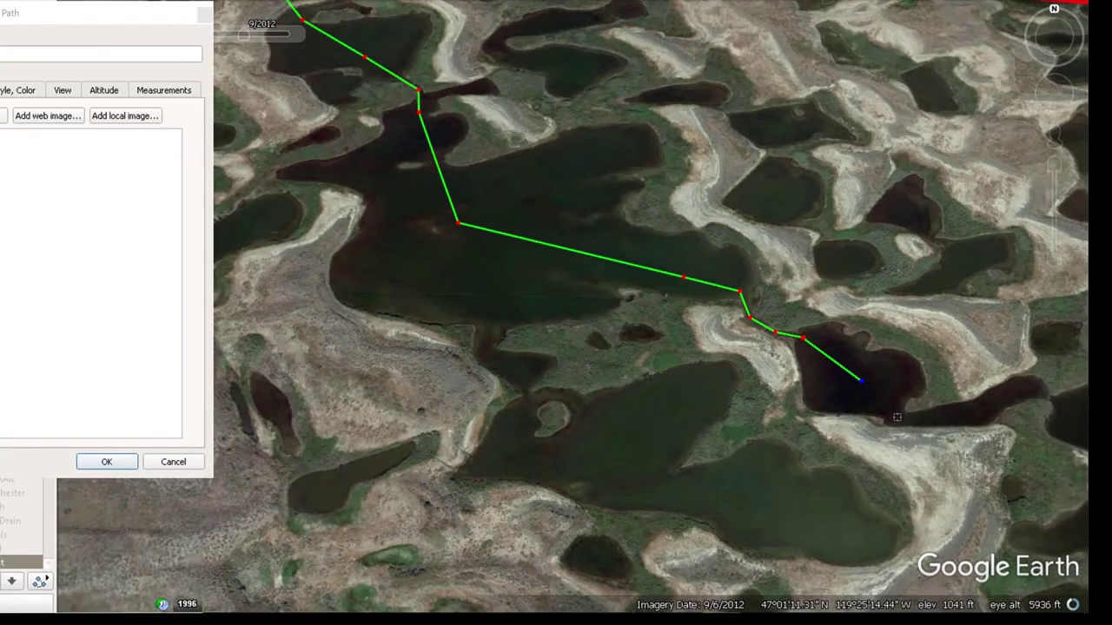
left_click(895, 418)
left_click(951, 419)
left_click(1013, 396)
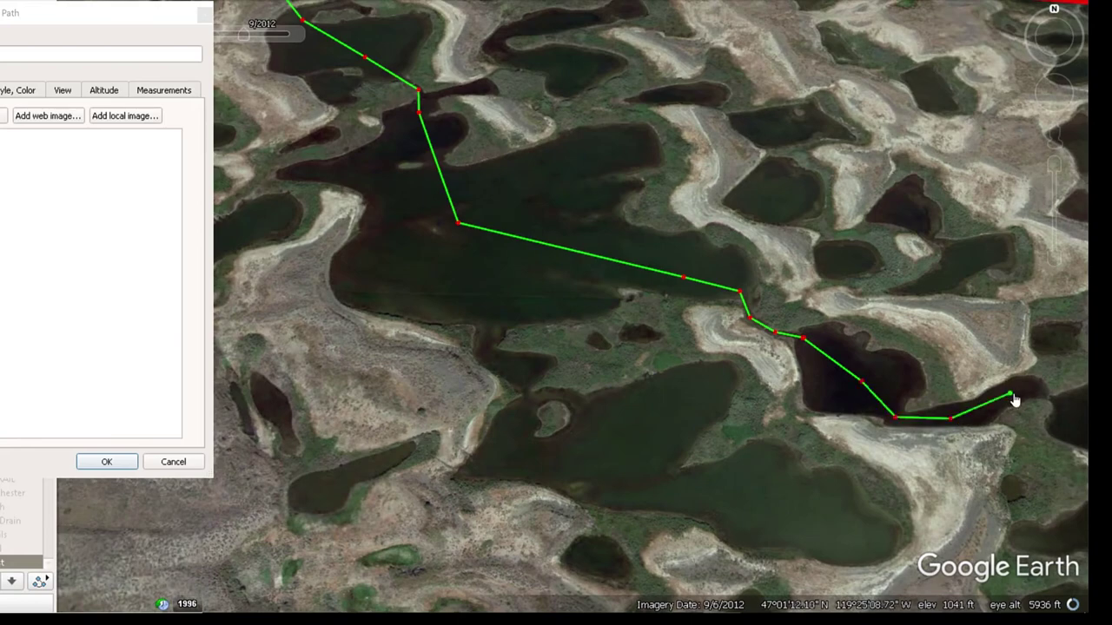
- Add two path points leading out of the arm's east end and into the west edge of the next large lake
scroll(1016, 395, "up", 1)
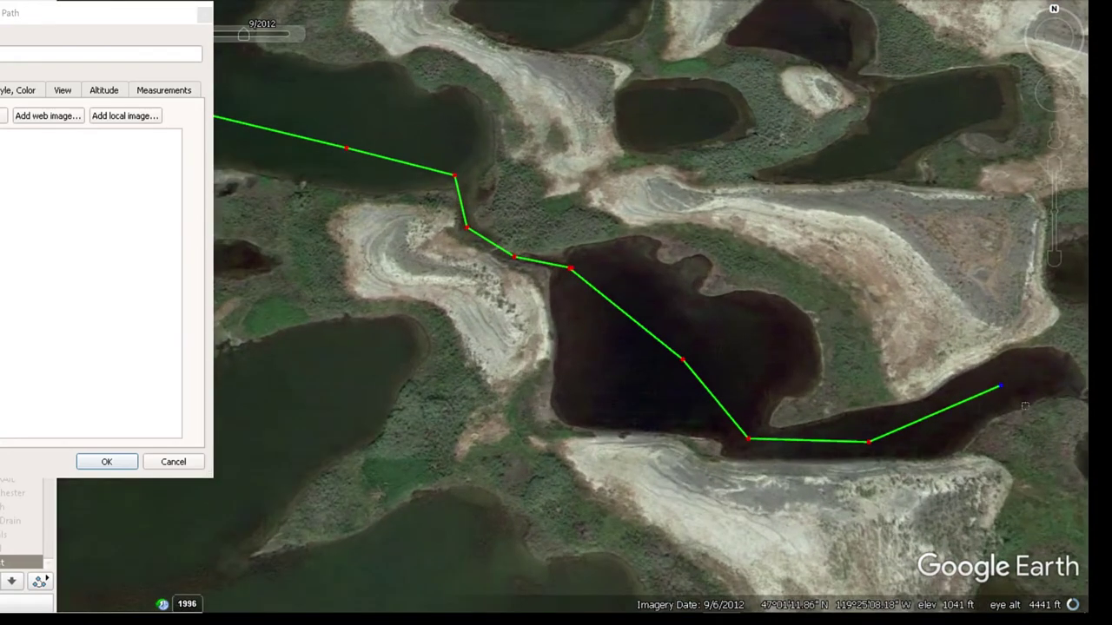
key("Right")
left_click(932, 387)
left_click(1008, 418)
- Survey the lakes east and south of the path's end, between the red trail and the cyan trail
key("Right")
scroll(998, 417, "down", 2)
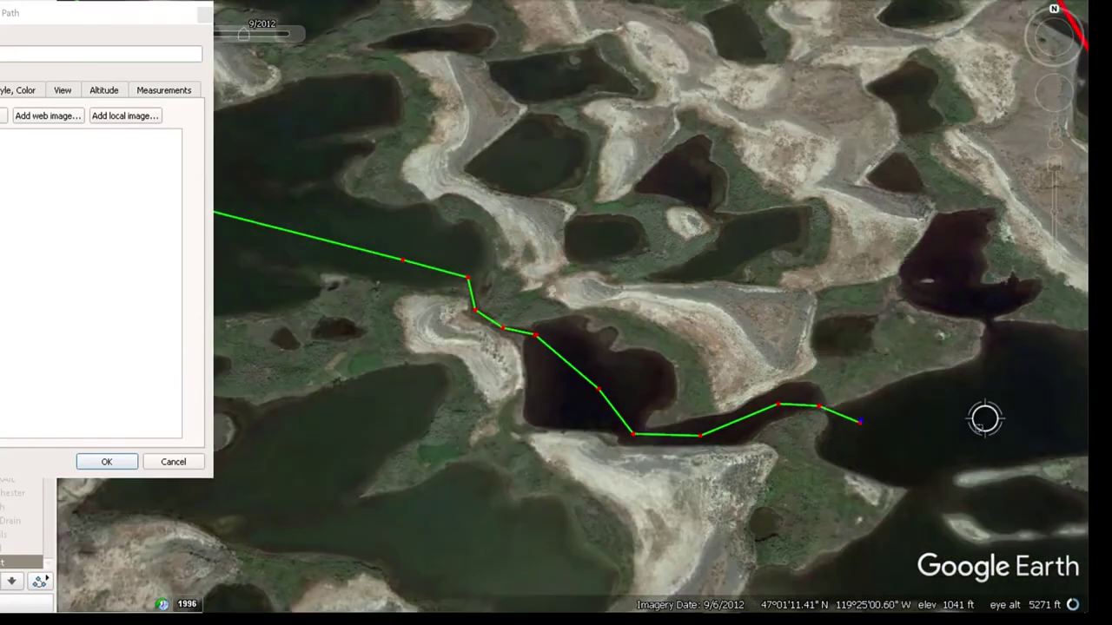
key("Down")
scroll(983, 421, "down", 1)
key("Right")
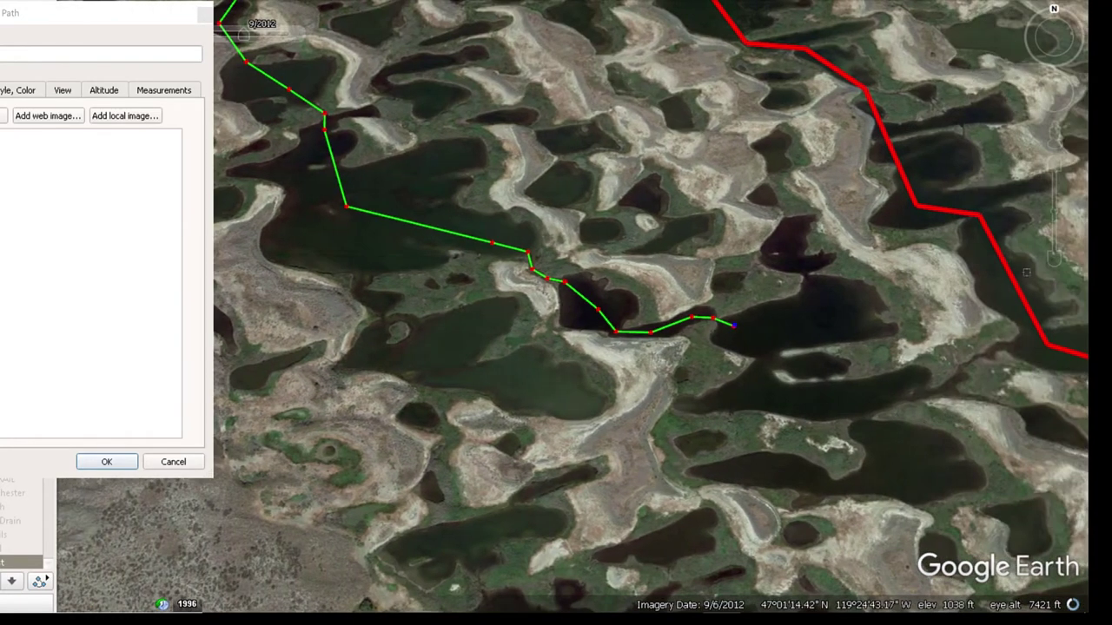
scroll(991, 420, "down", 1)
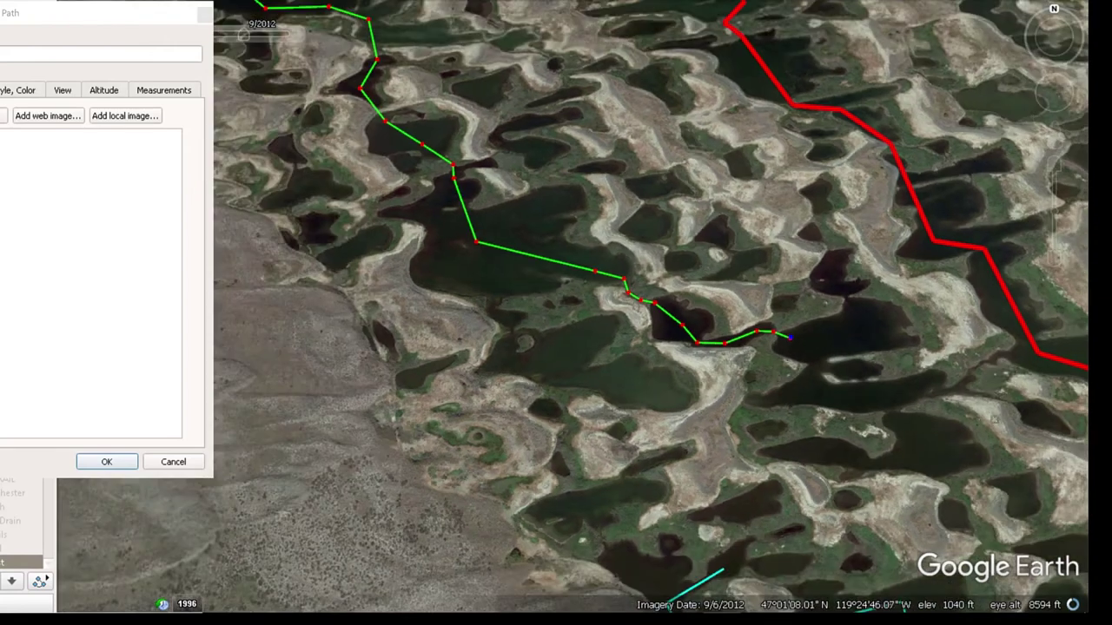
key("Right")
key("Down")
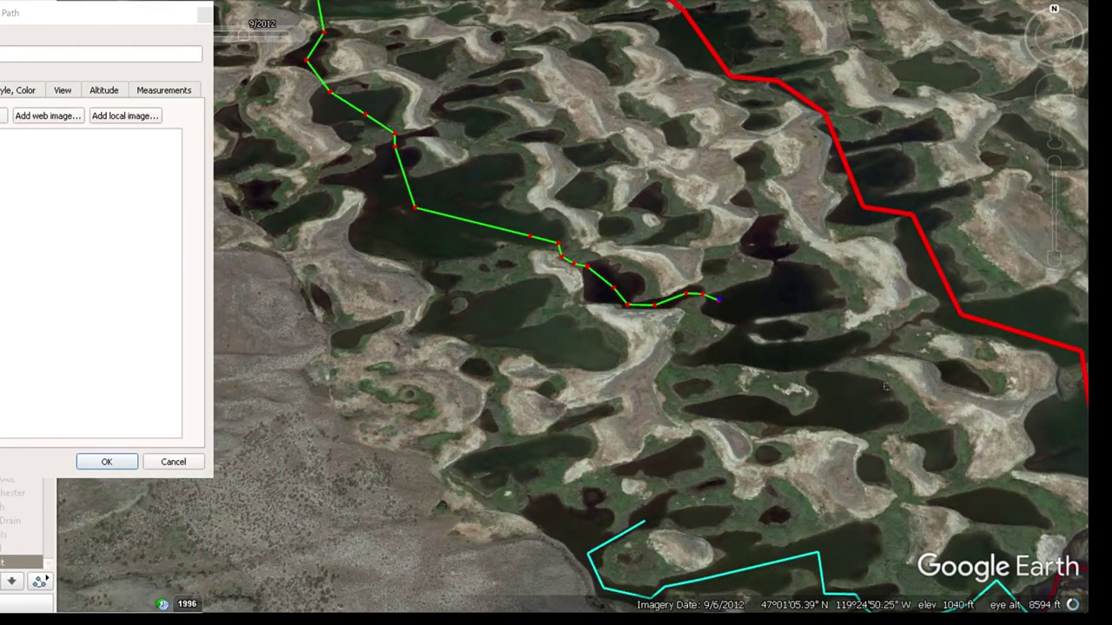
- Extend the path south into the adjoining elongated lake, east along it, and through its northeast outlet to the lake beside the red trail
left_click(740, 324)
left_click(745, 355)
left_click(856, 349)
left_click(891, 342)
left_click(921, 318)
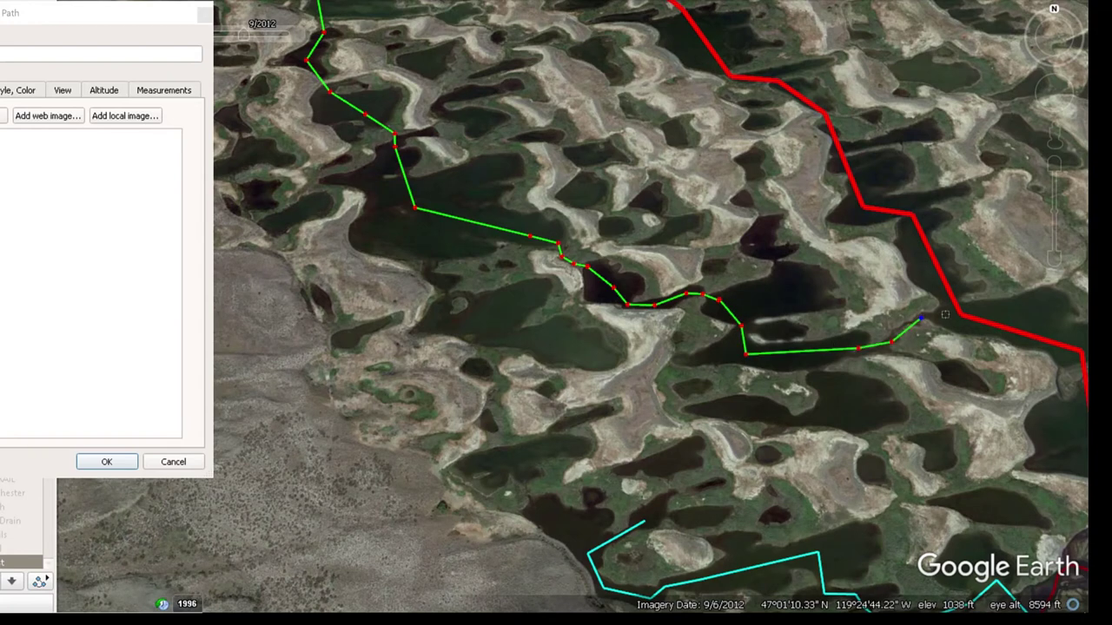
left_click(948, 311)
- Reshape the path at the elongated lake's outlet by moving the corner point southwest and adding two points along the channel
scroll(880, 328, "up", 3)
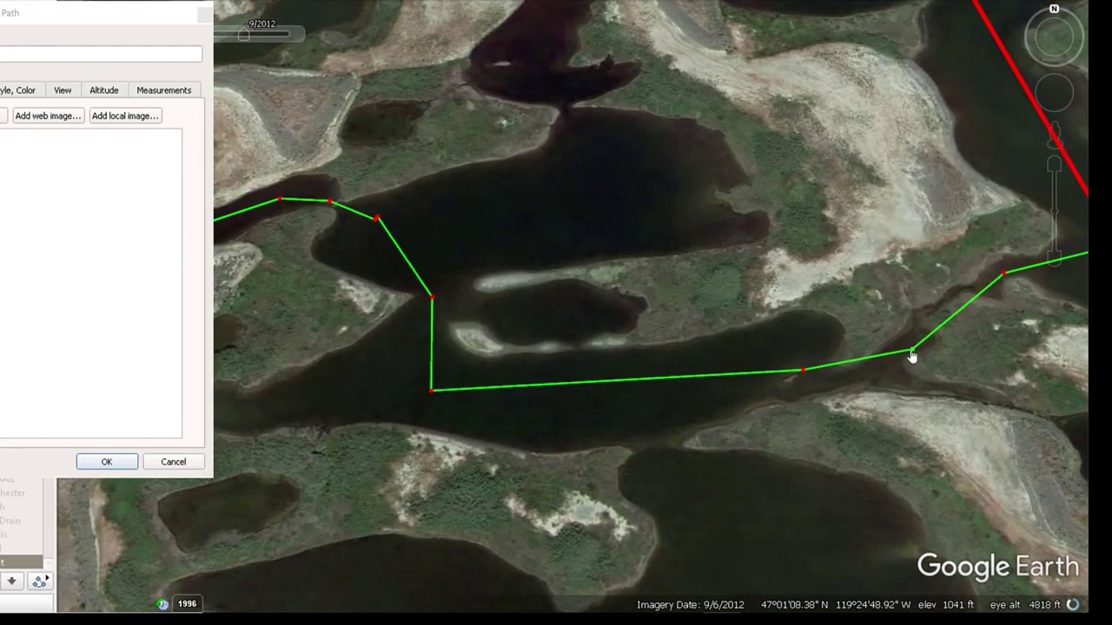
left_click_drag(908, 354, 875, 376)
left_click(908, 331)
left_click(947, 295)
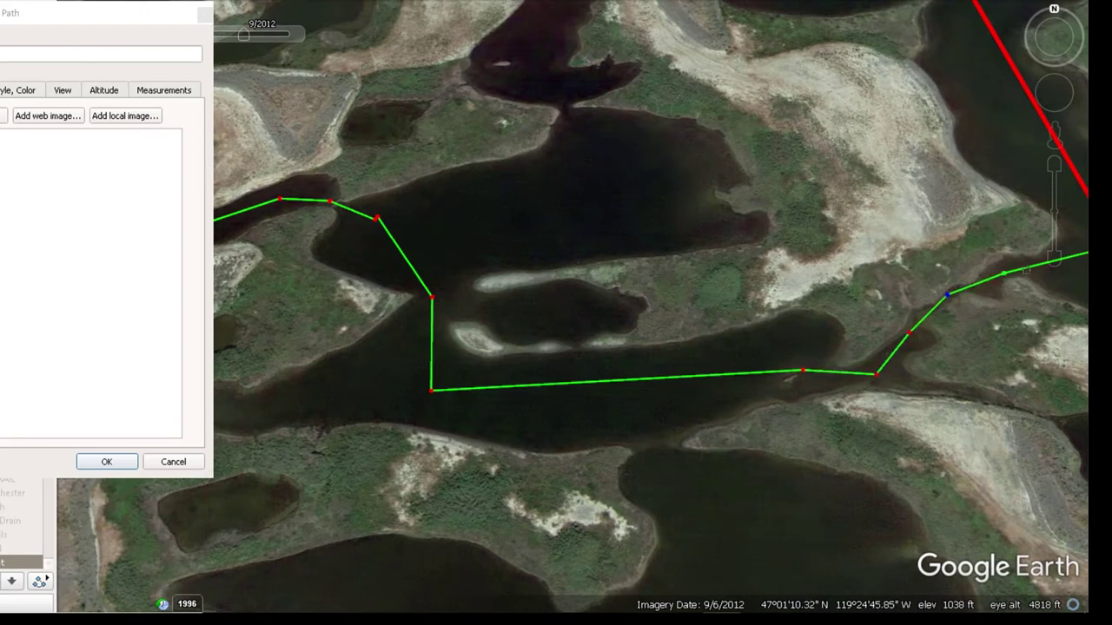
- Review the new path westward, save it as Far West, and start a tour along it
key("Right")
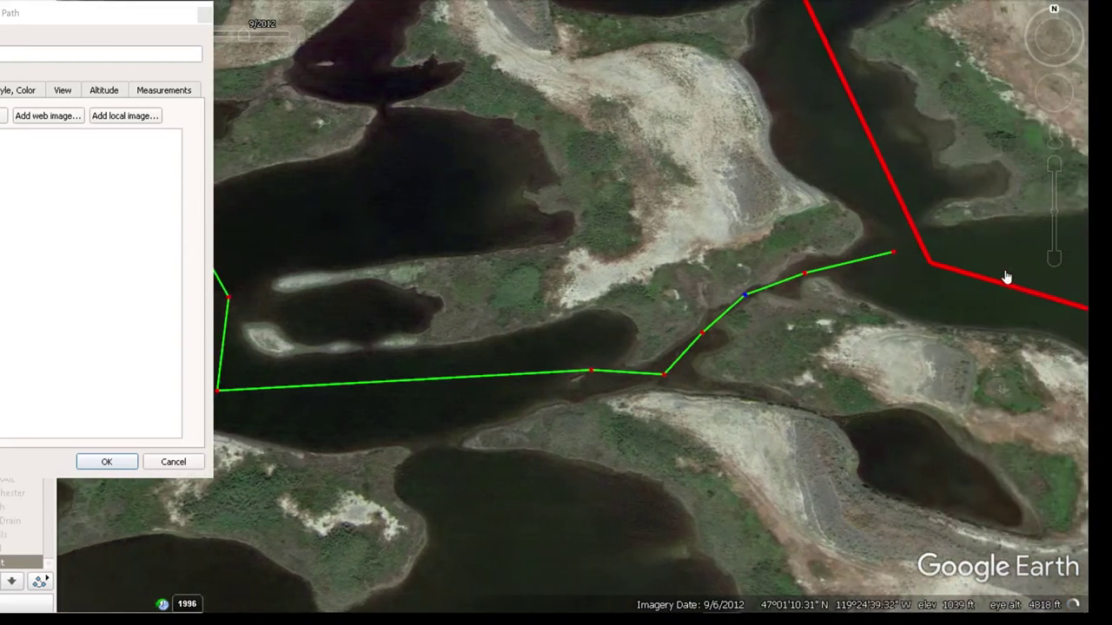
key("Left")
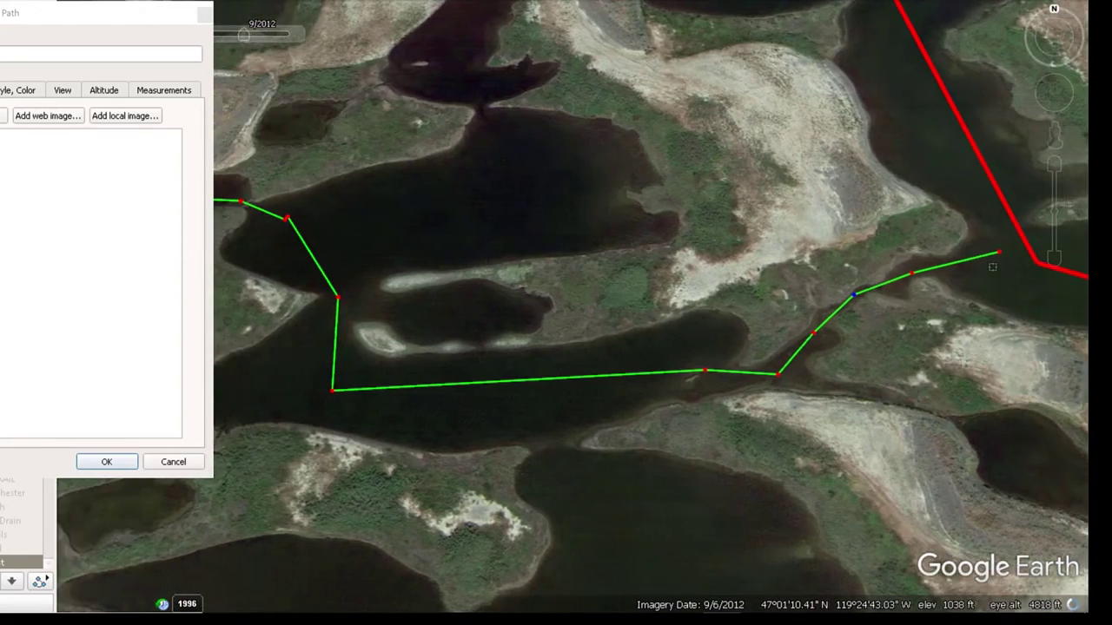
key("Left")
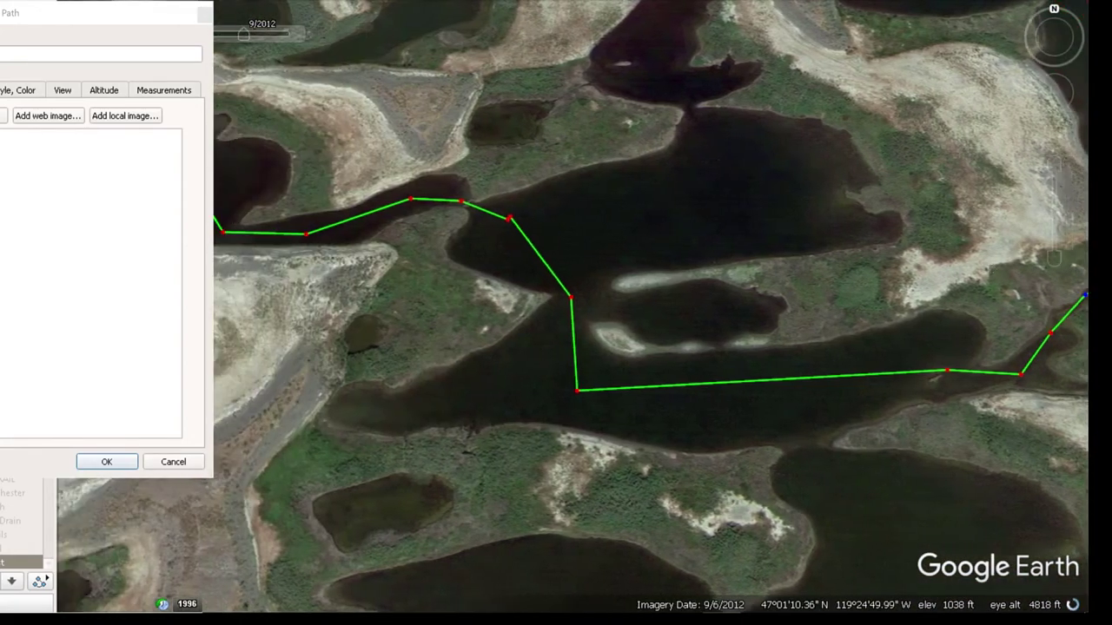
key("Left")
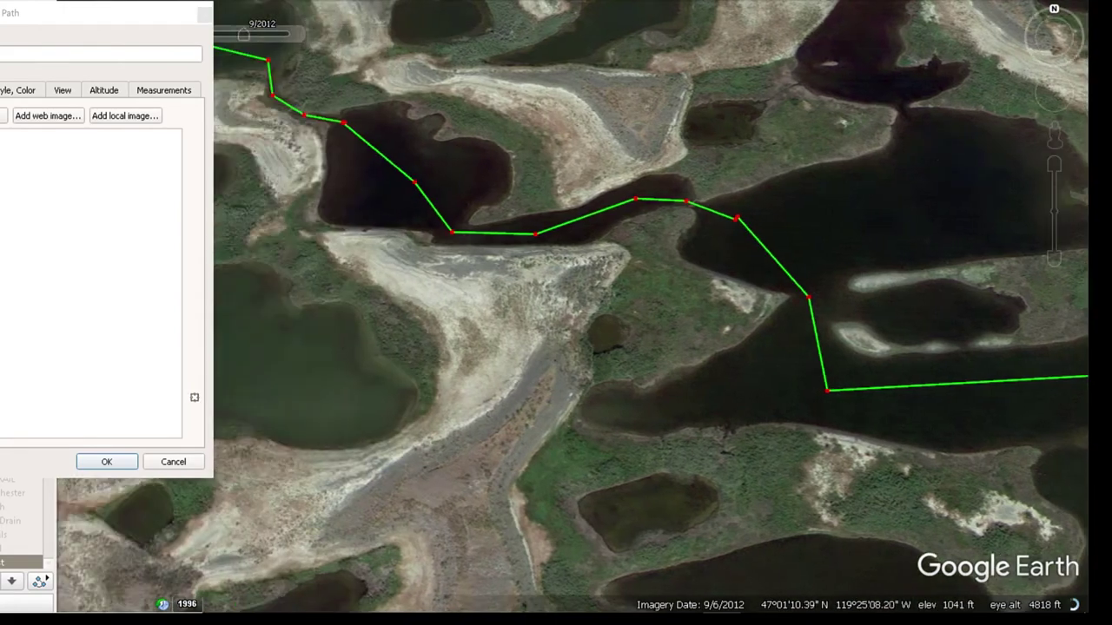
left_click(106, 462)
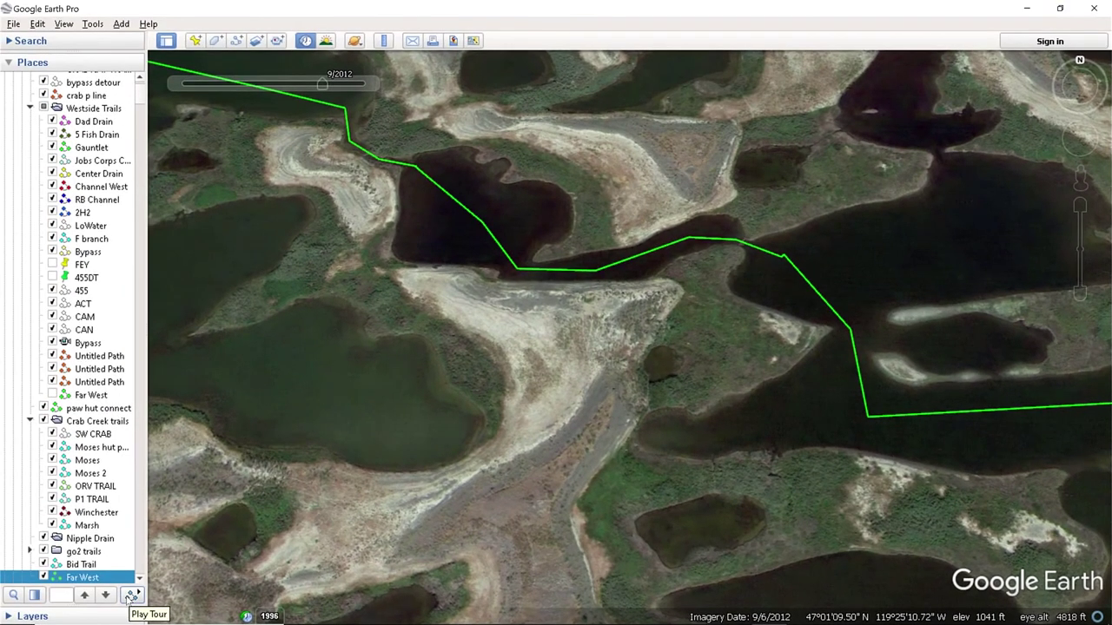
left_click(130, 595)
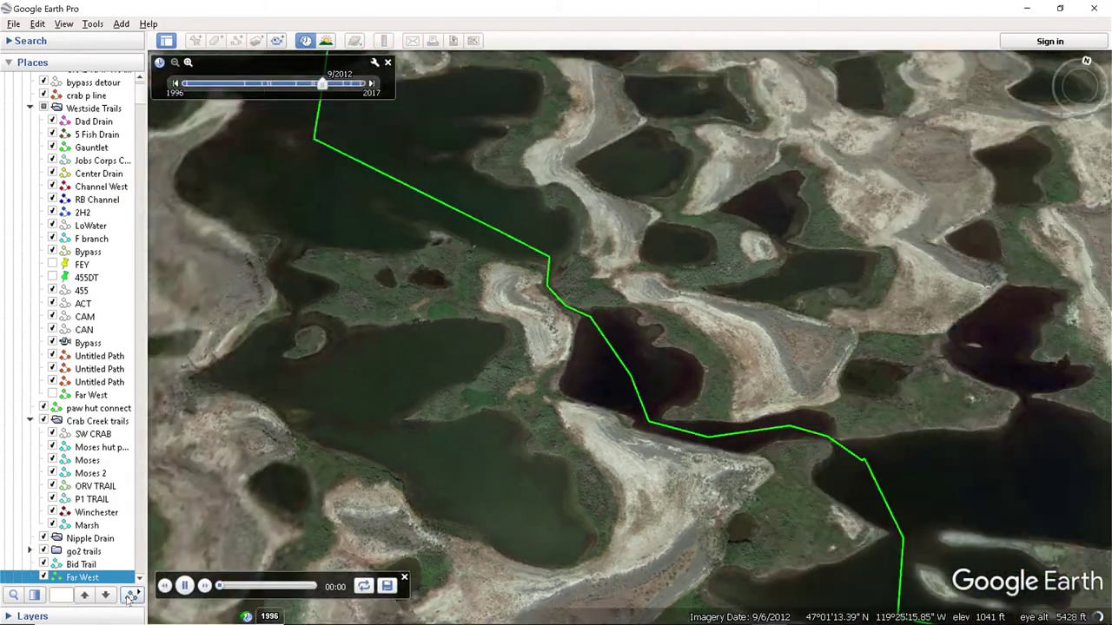